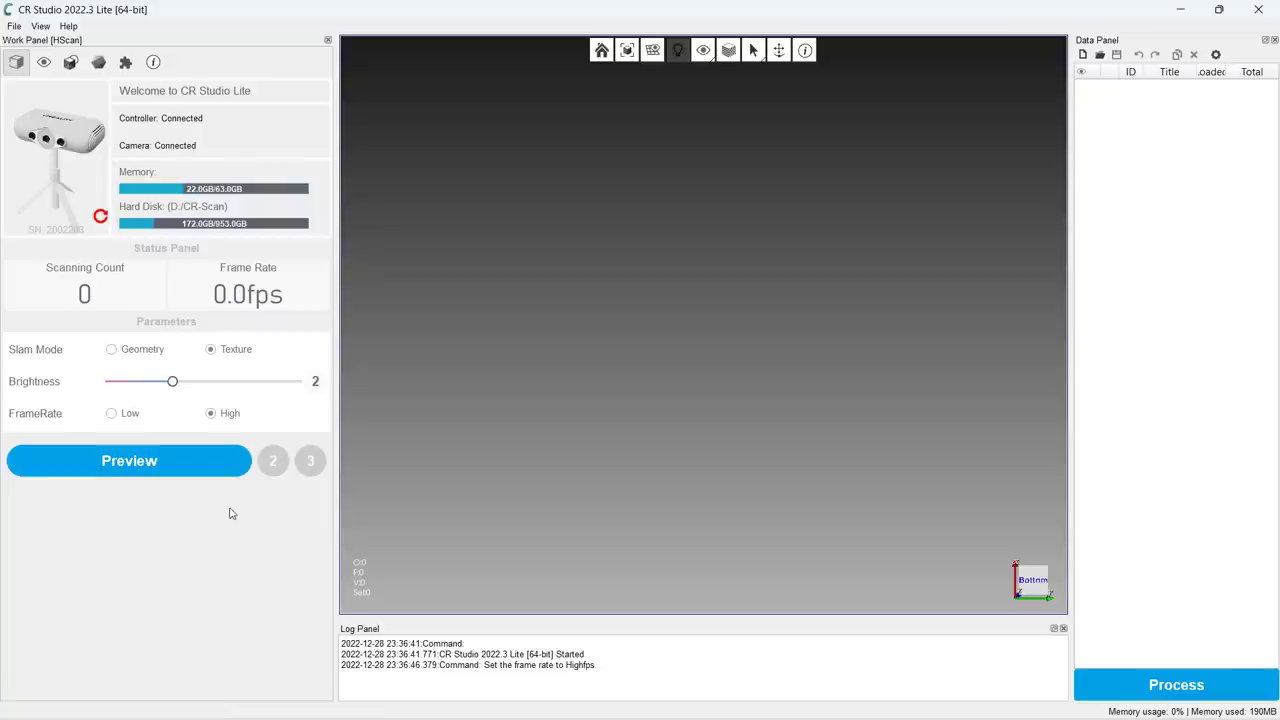
Step: Preview the object, complete turntable initialization, and begin the scan in CR Studio 2022.3 Lite
{"action": "left_click", "coordinate": [205, 462]}
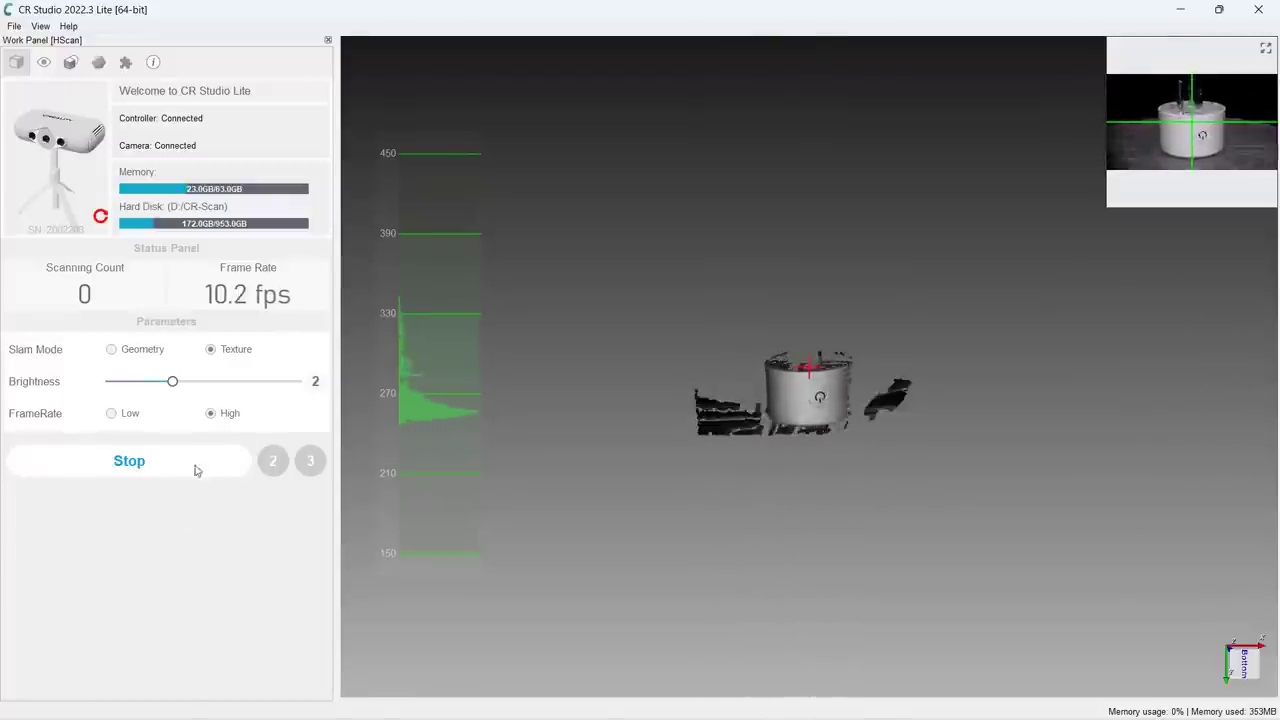
{"action": "left_click", "coordinate": [196, 466]}
{"action": "left_click", "coordinate": [172, 461]}
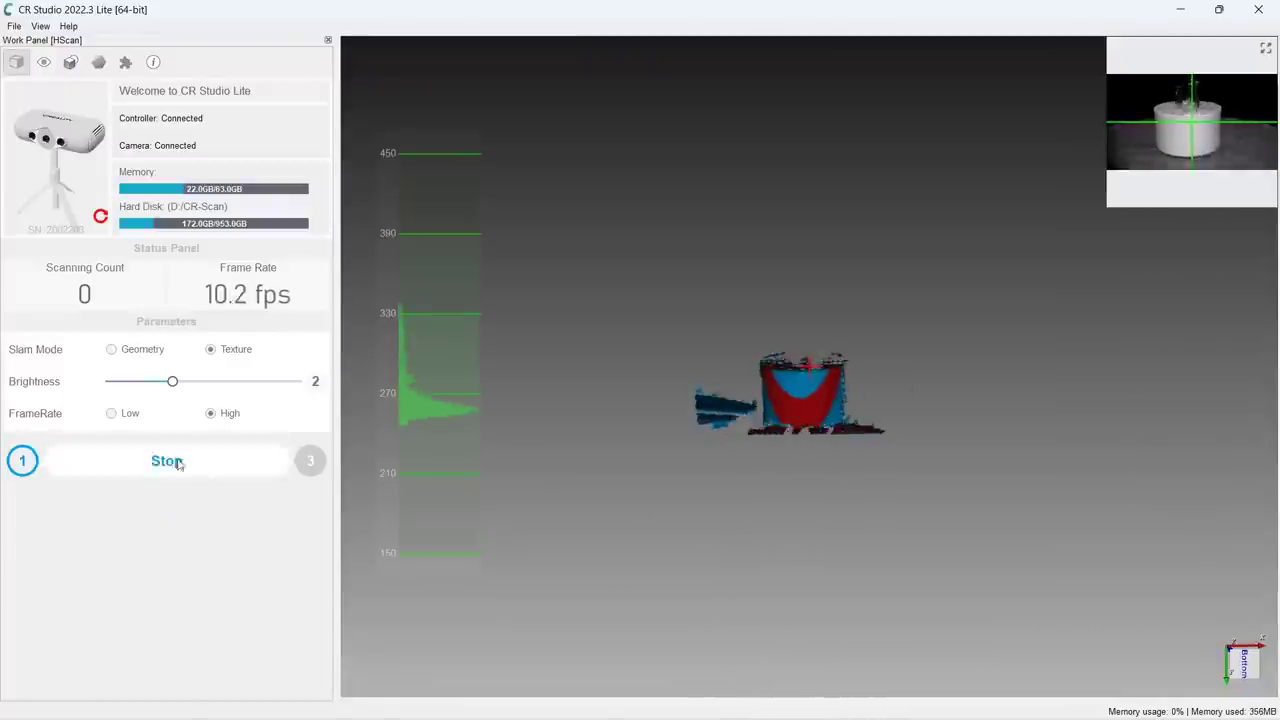
{"action": "left_click", "coordinate": [166, 463]}
{"action": "left_click", "coordinate": [200, 463]}
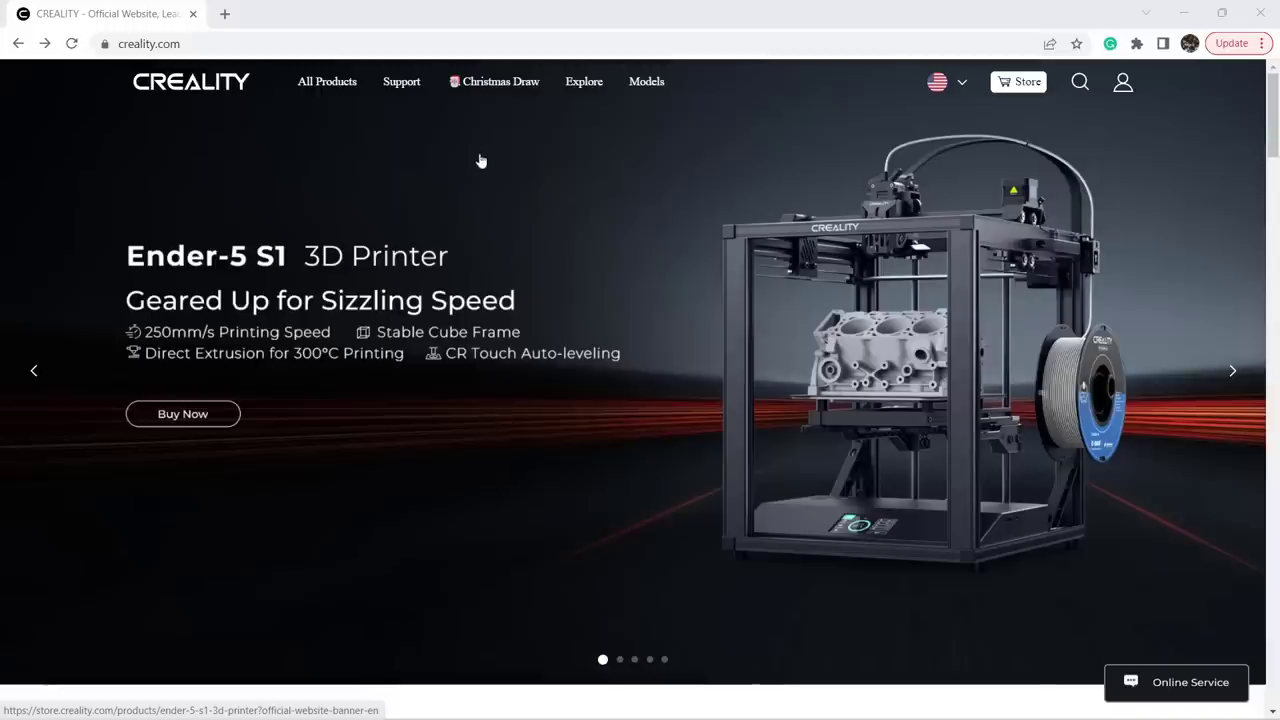
Step: Go to the Creality Download Center's Ecosystem category and open the CR-Scan Lizard download page
{"action": "mouse_move", "coordinate": [400, 89]}
{"action": "left_click", "coordinate": [446, 199]}
{"action": "scroll", "coordinate": [424, 454], "scroll_direction": "down", "scroll_amount": 3}
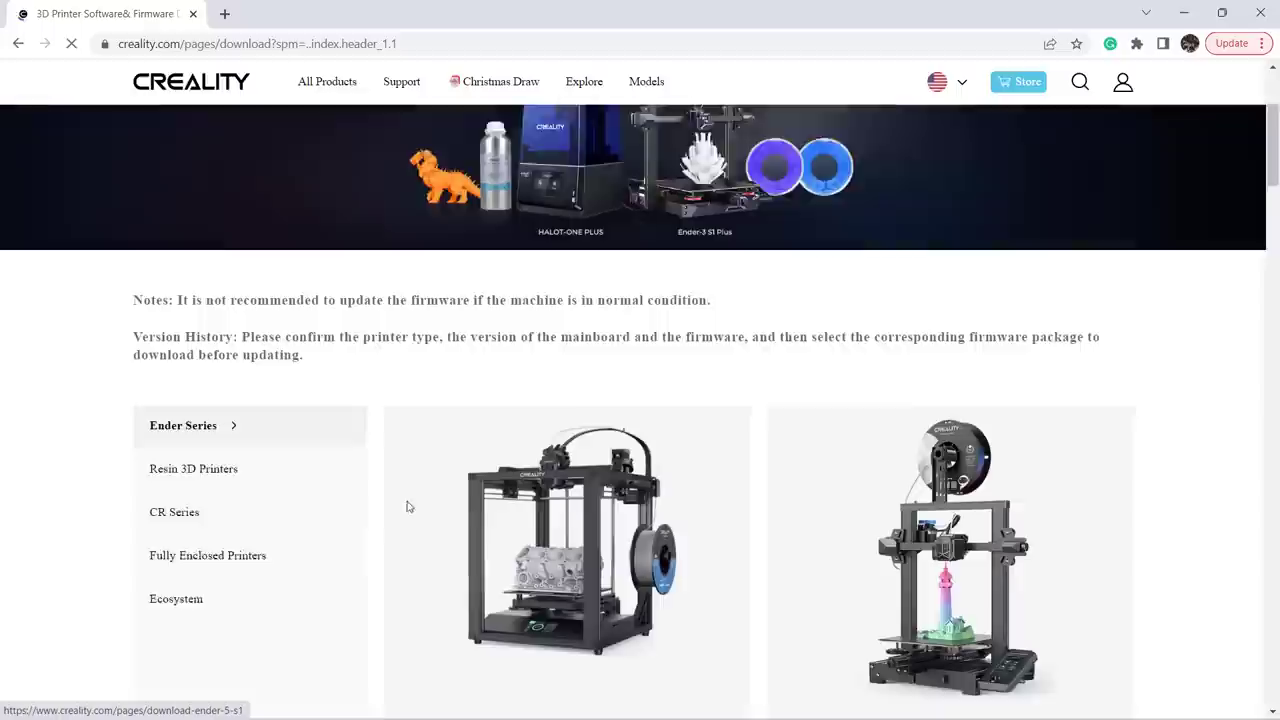
{"action": "left_click", "coordinate": [209, 525]}
{"action": "scroll", "coordinate": [636, 482], "scroll_direction": "down", "scroll_amount": 4}
{"action": "scroll", "coordinate": [660, 470], "scroll_direction": "down", "scroll_amount": 10}
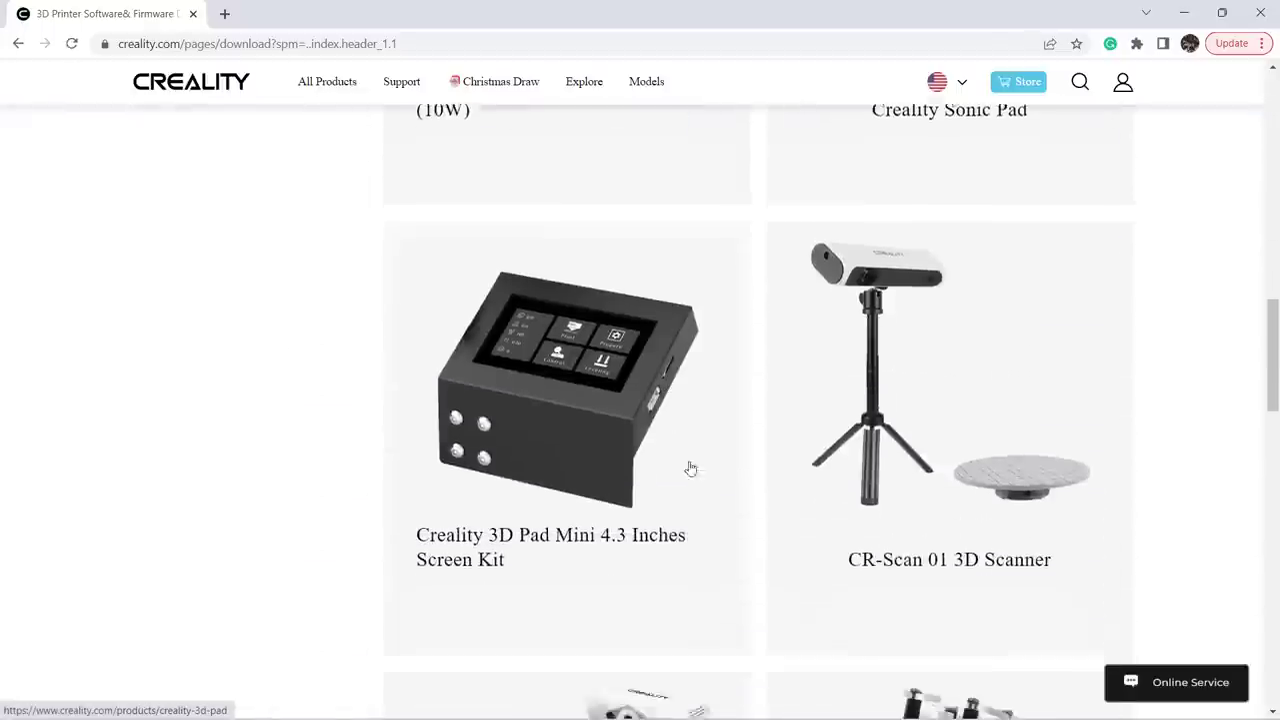
{"action": "left_click", "coordinate": [557, 598]}
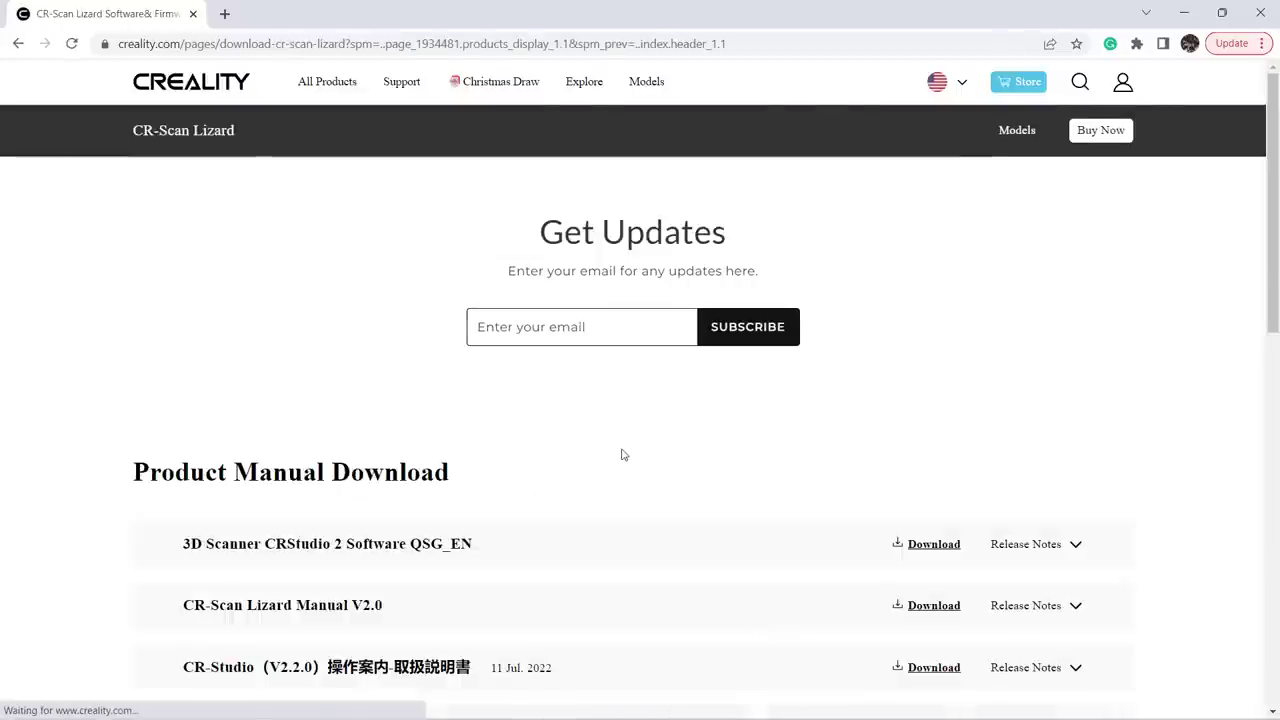
Step: Download CR Studio 2.5.4.0030 for Windows and start installing it
{"action": "scroll", "coordinate": [629, 437], "scroll_direction": "down", "scroll_amount": 3}
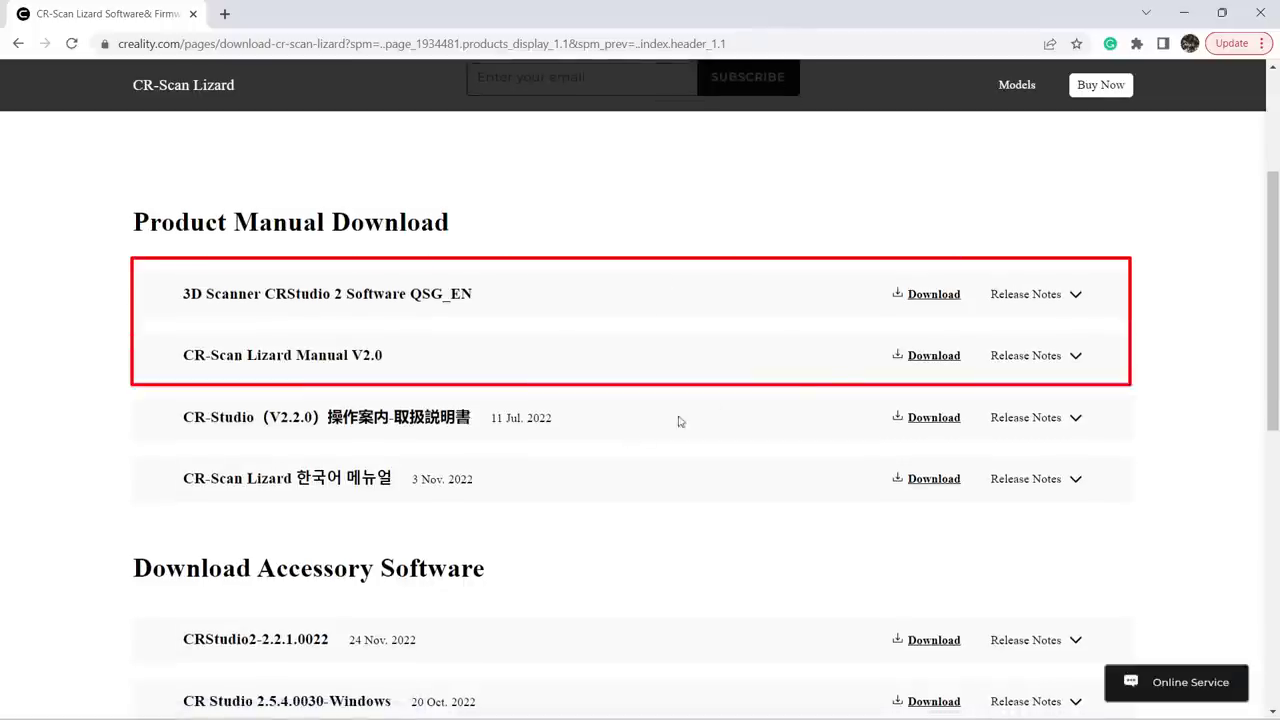
{"action": "scroll", "coordinate": [774, 411], "scroll_direction": "down", "scroll_amount": 3}
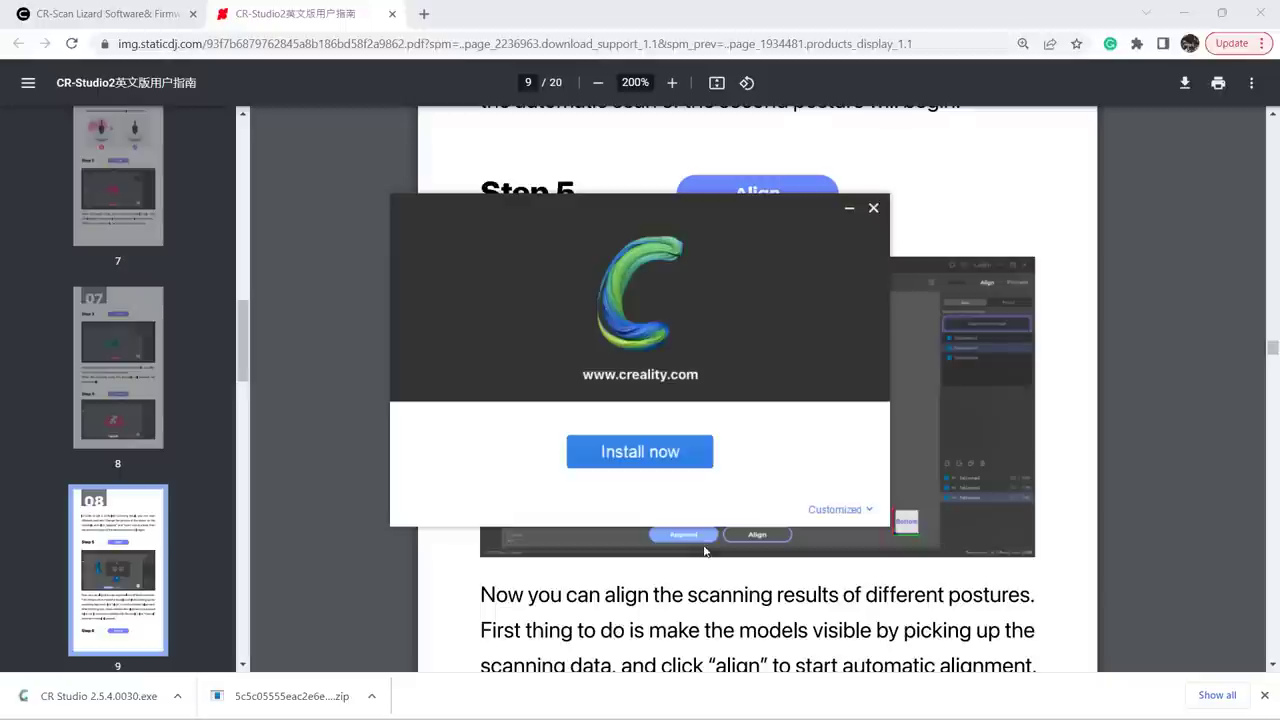
{"action": "left_click", "coordinate": [660, 450]}
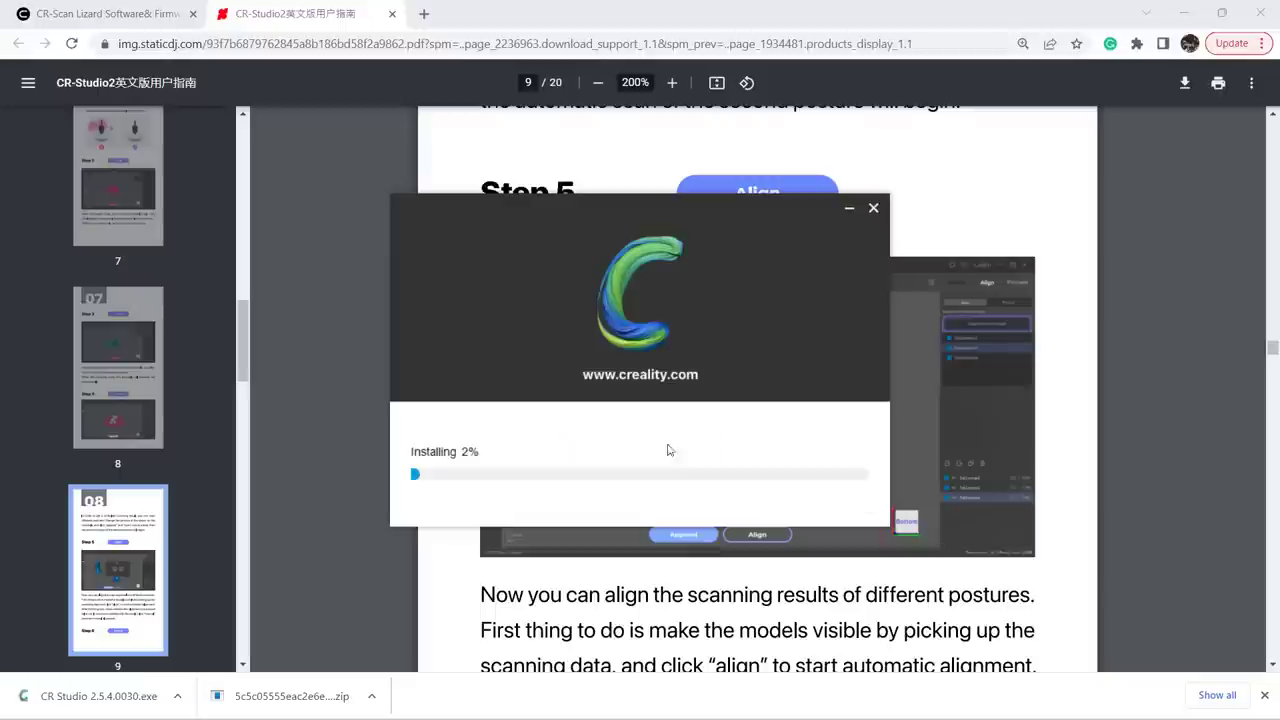
{"action": "left_click_drag", "start_coordinate": [736, 215], "coordinate": [443, 46]}
{"action": "scroll", "coordinate": [831, 331], "scroll_direction": "up", "scroll_amount": 15}
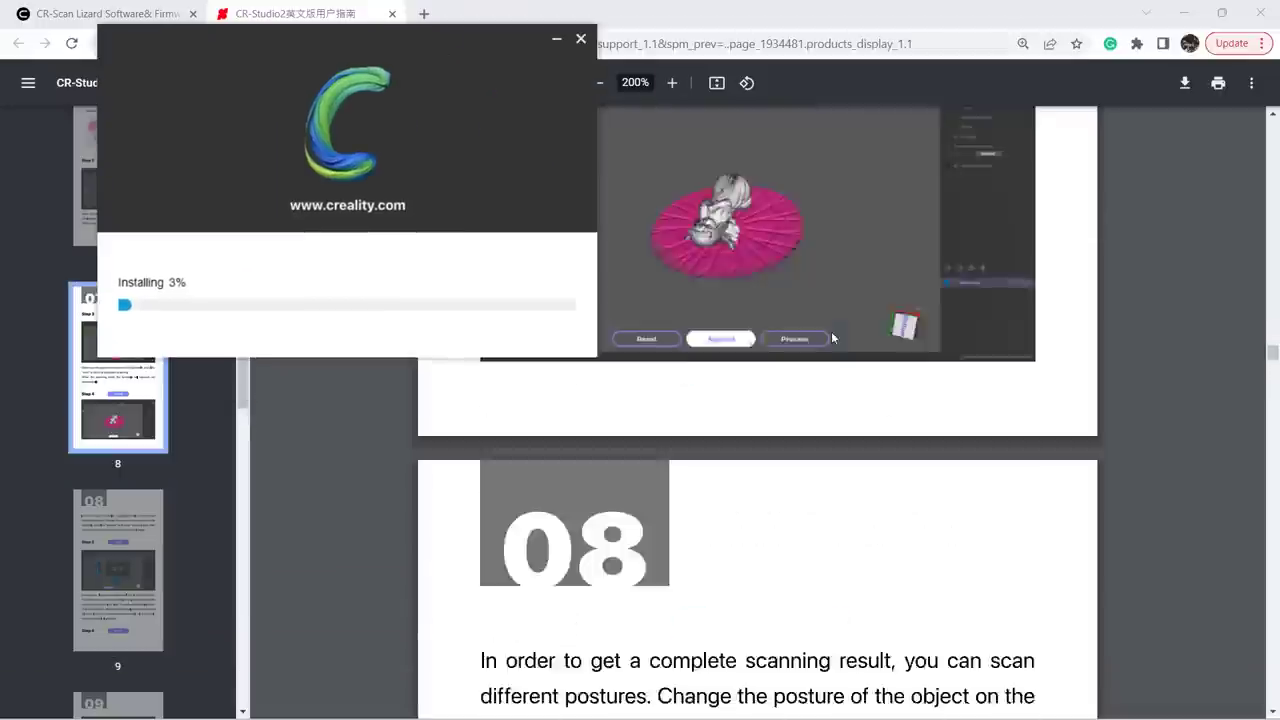
{"action": "scroll", "coordinate": [820, 345], "scroll_direction": "down", "scroll_amount": 15}
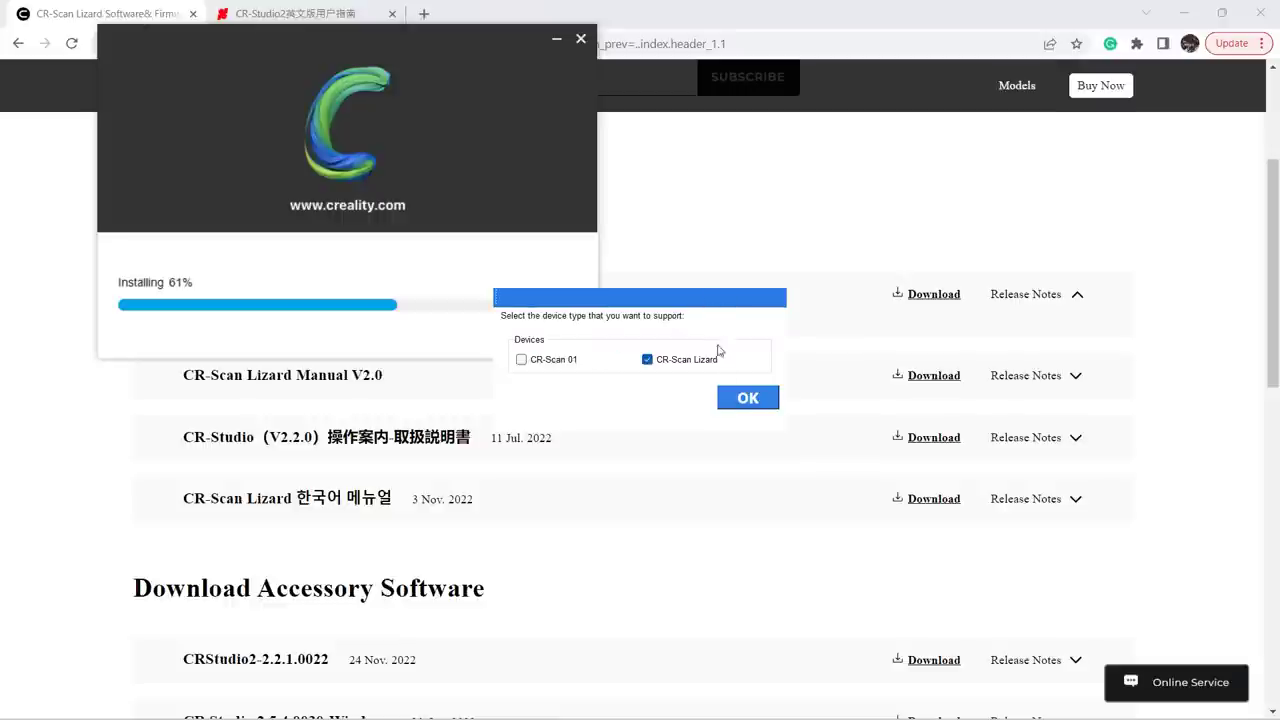
Step: Confirm CR-Scan Lizard as the supported device and start a new scanning session
{"action": "left_click", "coordinate": [747, 398]}
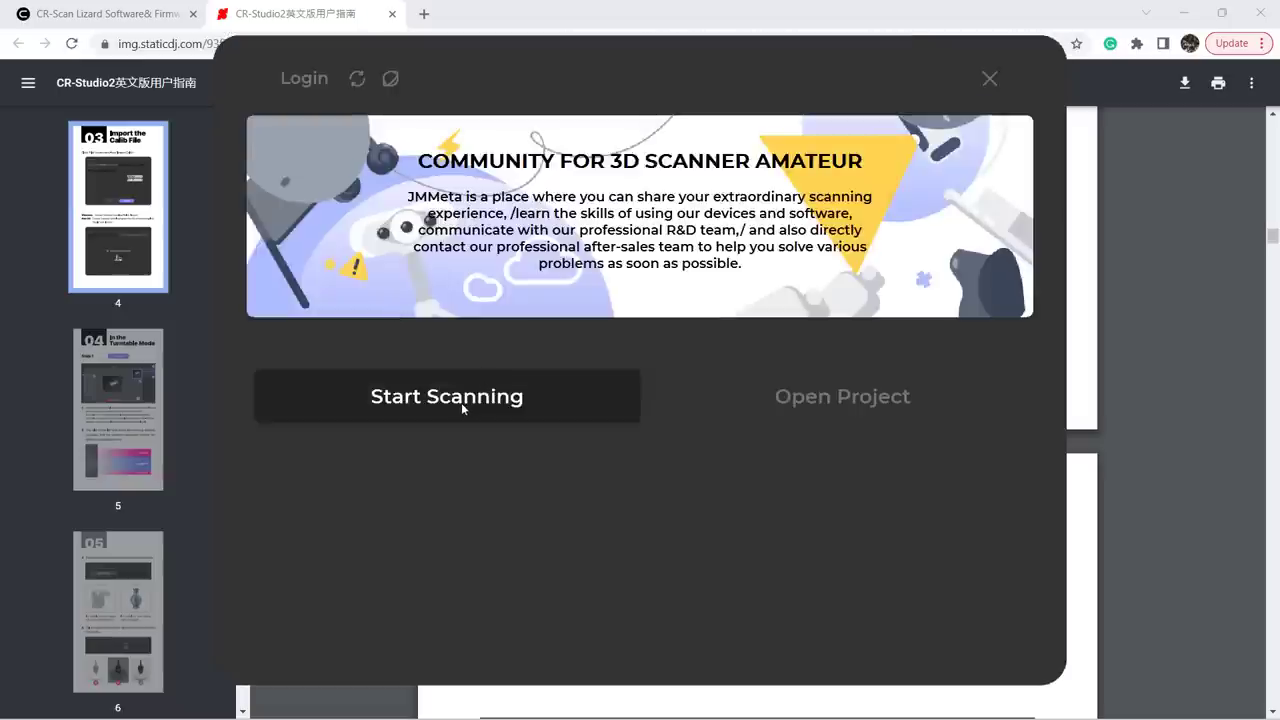
{"action": "left_click", "coordinate": [461, 403]}
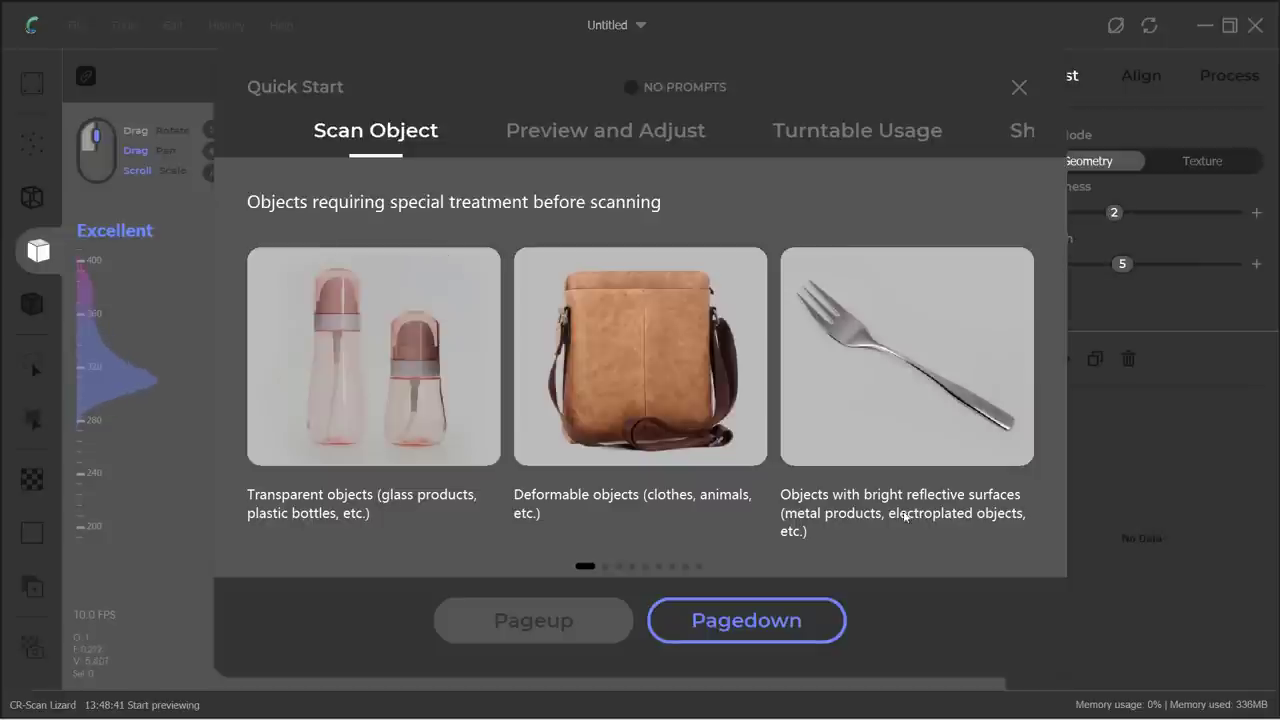
Step: Advance Quick Start to the scan-size table and browse the Aesub spray's product pictures
{"action": "left_click", "coordinate": [752, 620]}
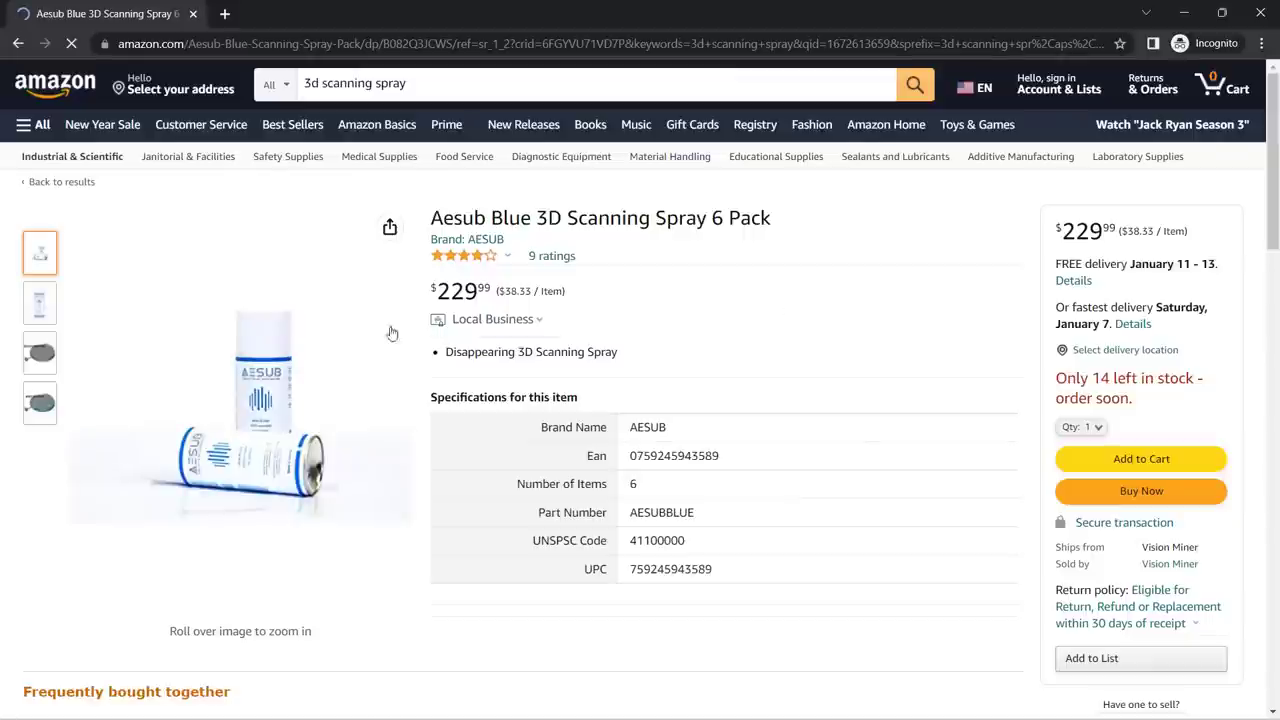
{"action": "left_click", "coordinate": [55, 355]}
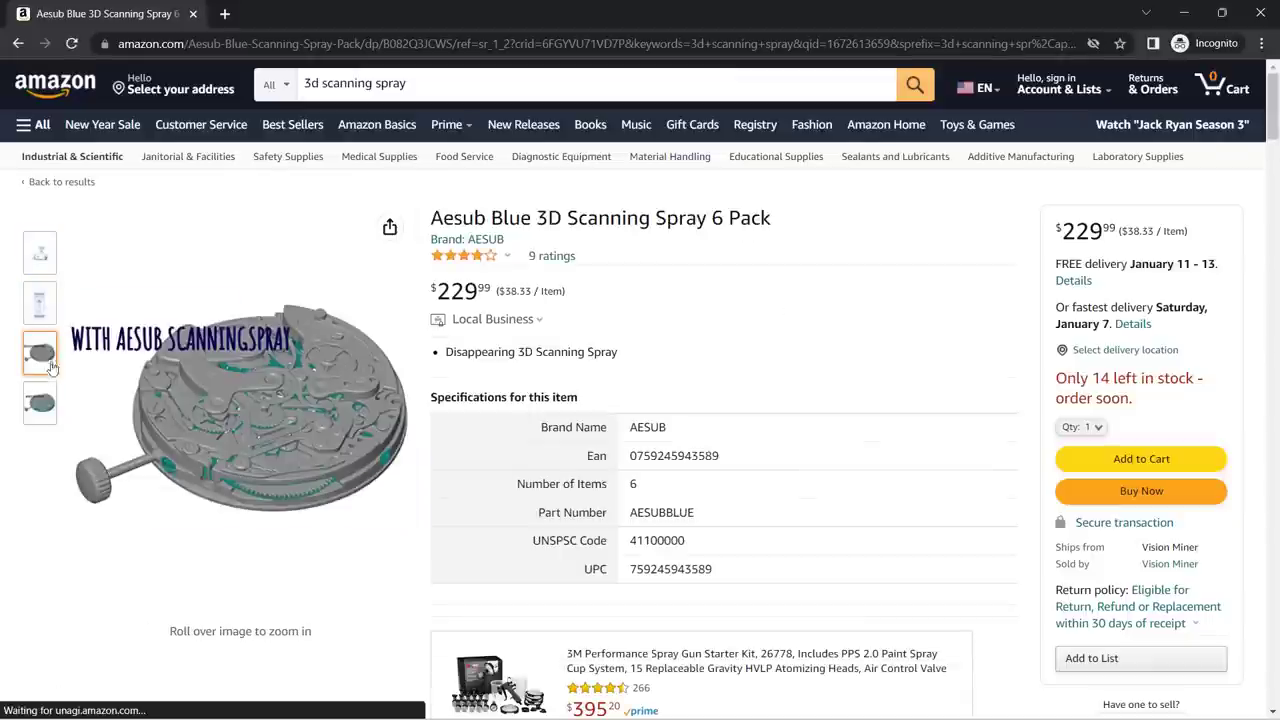
{"action": "left_click", "coordinate": [47, 405]}
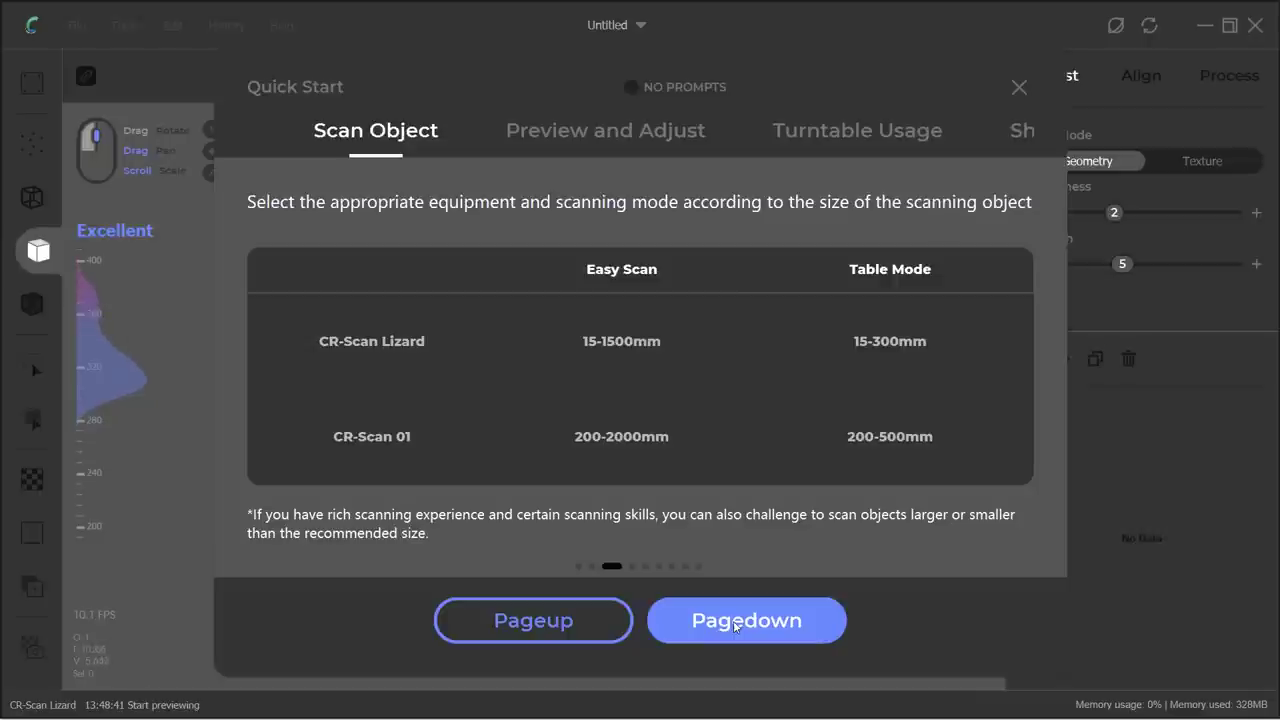
Step: Page through the position and brightness adjustment tips to the Geometry versus Texture splicing page
{"action": "left_click", "coordinate": [736, 624]}
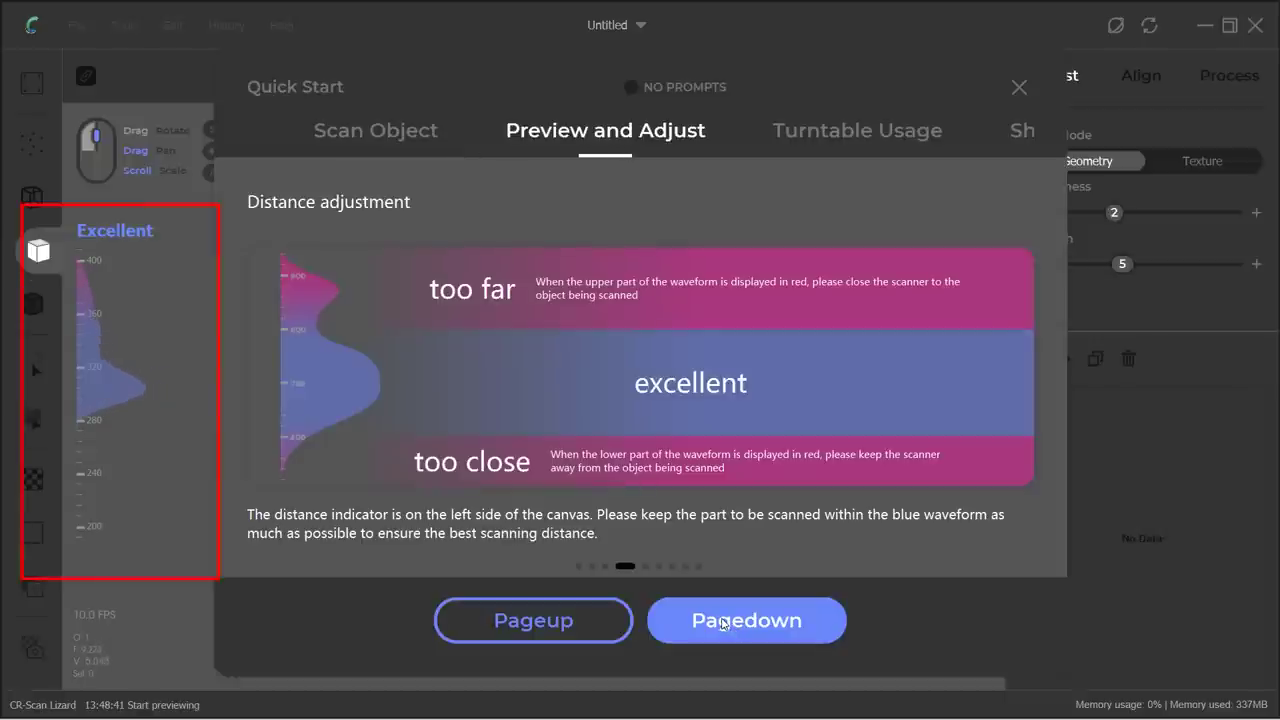
{"action": "left_click", "coordinate": [724, 621]}
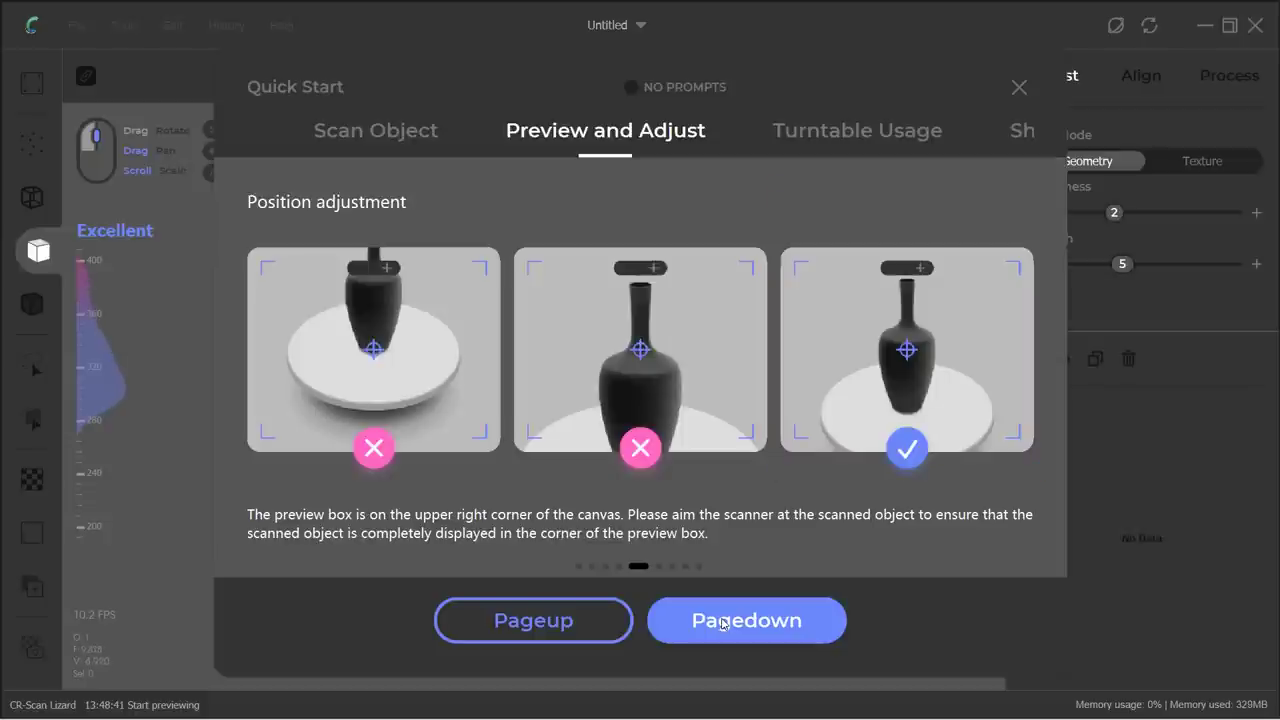
{"action": "left_click", "coordinate": [724, 624]}
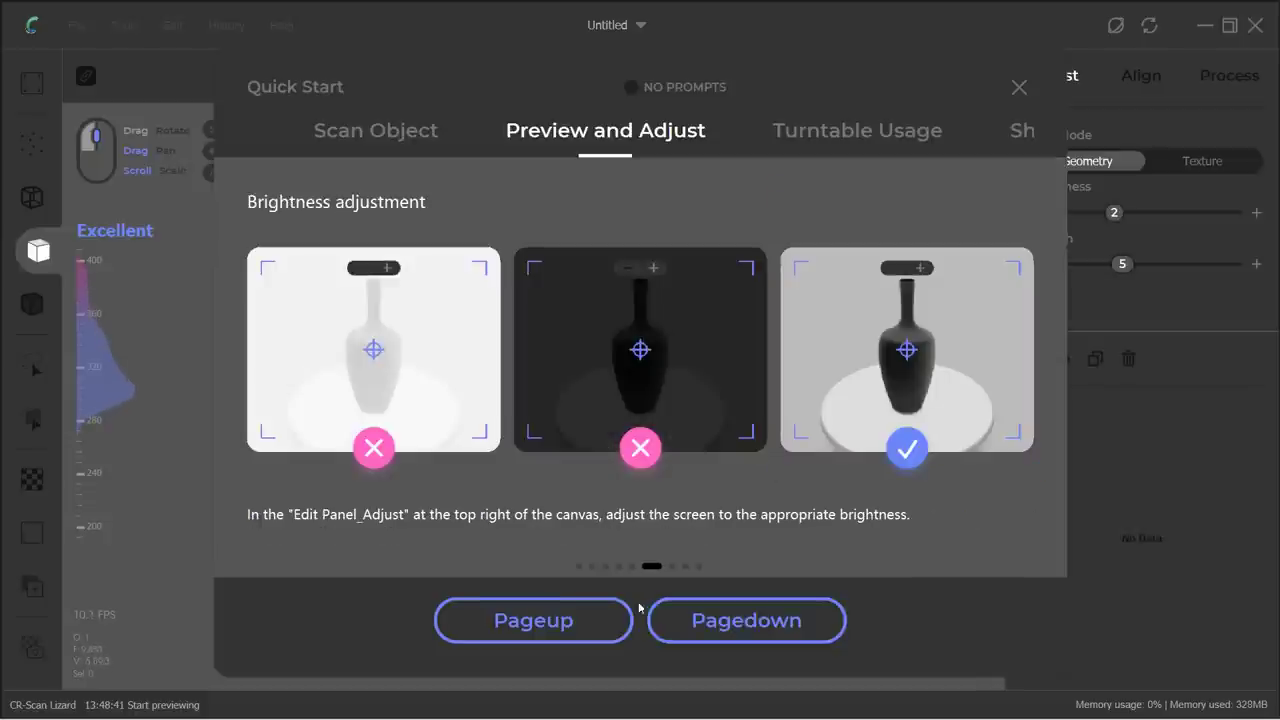
{"action": "left_click", "coordinate": [533, 620]}
{"action": "left_click", "coordinate": [743, 620]}
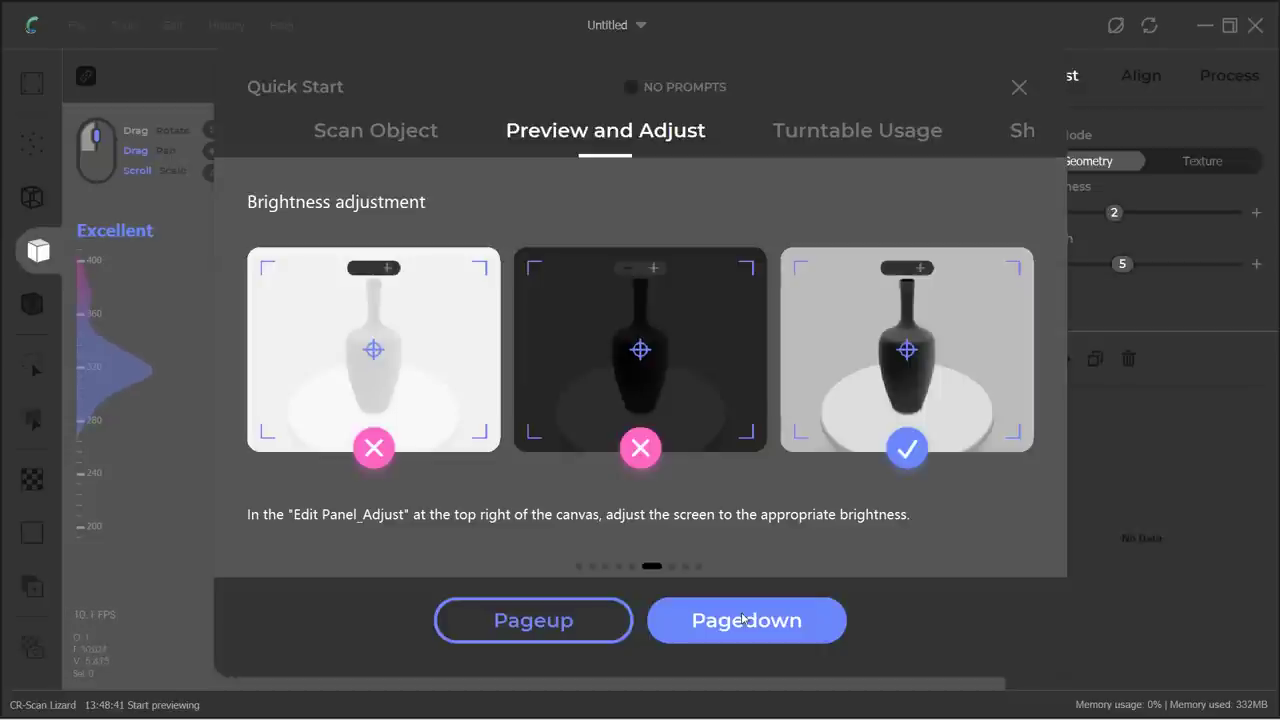
{"action": "left_click", "coordinate": [743, 619]}
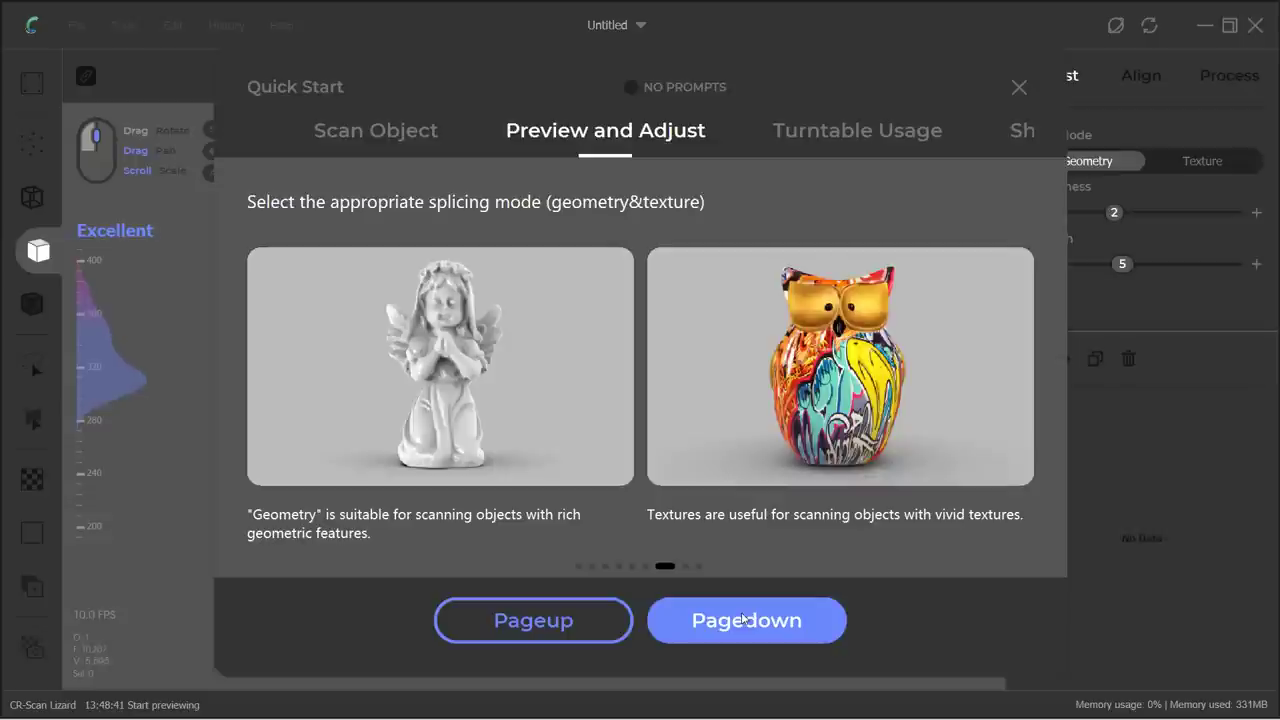
Step: Read the Turntable Usage and Shortcut Key pages, then close Quick Start into Easy Scan preview
{"action": "left_click", "coordinate": [743, 619]}
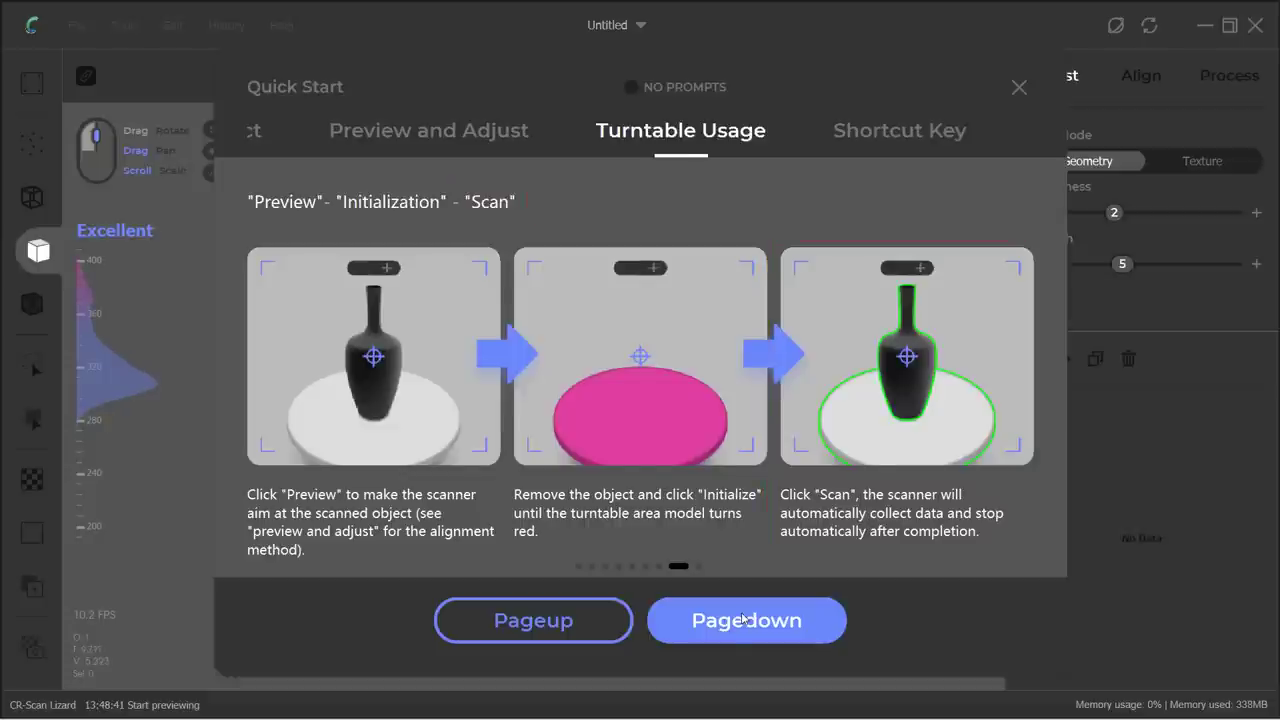
{"action": "left_click", "coordinate": [743, 619]}
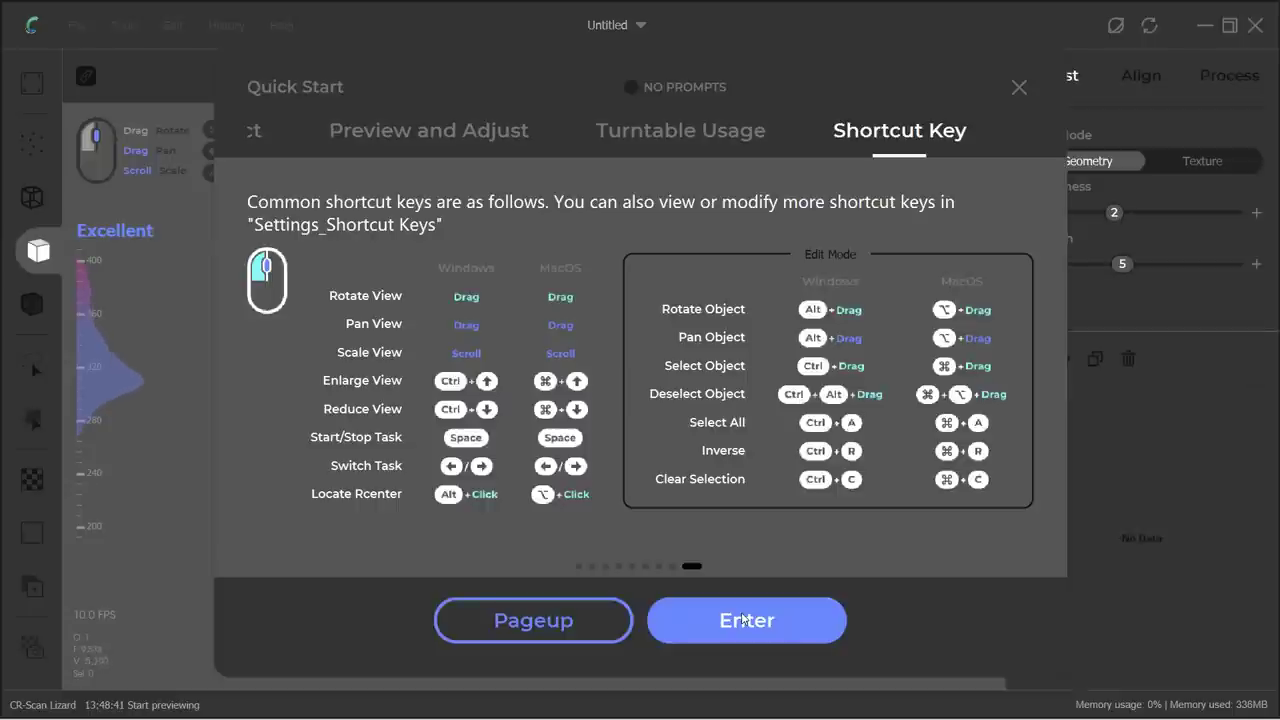
{"action": "left_click", "coordinate": [744, 620]}
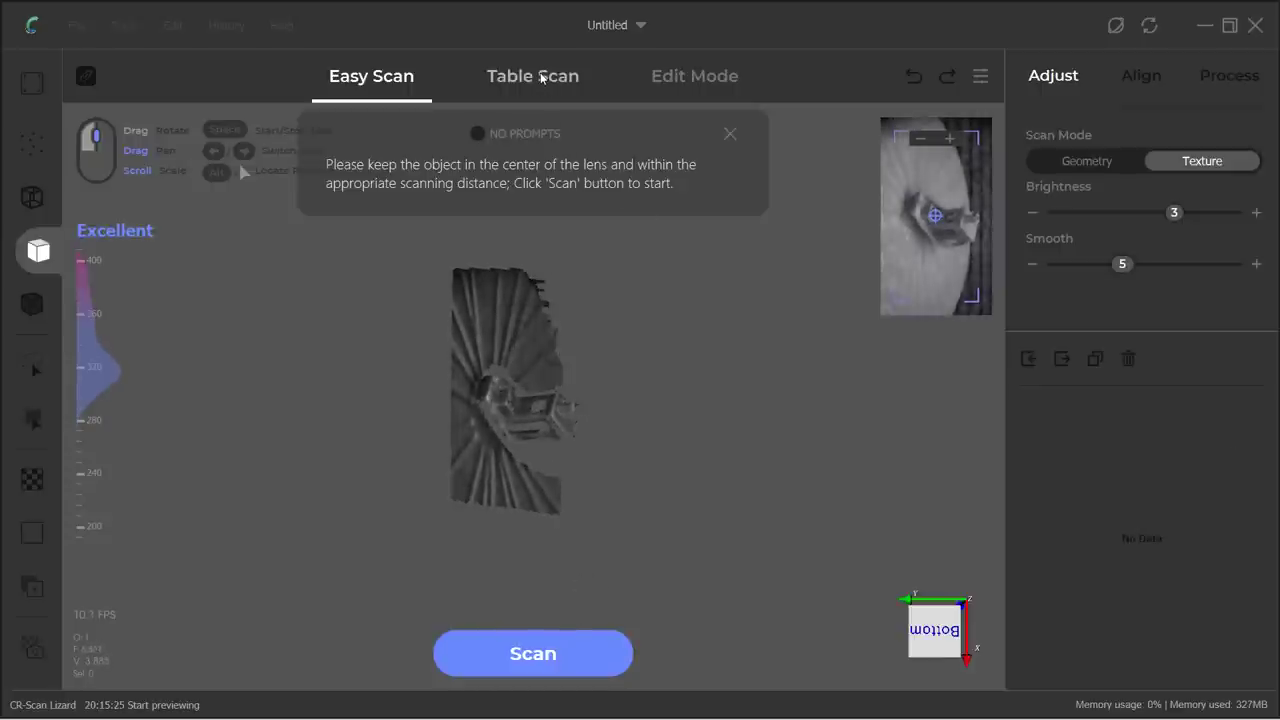
Step: Switch to Table Scan mode and start the turntable preview
{"action": "left_click", "coordinate": [541, 80]}
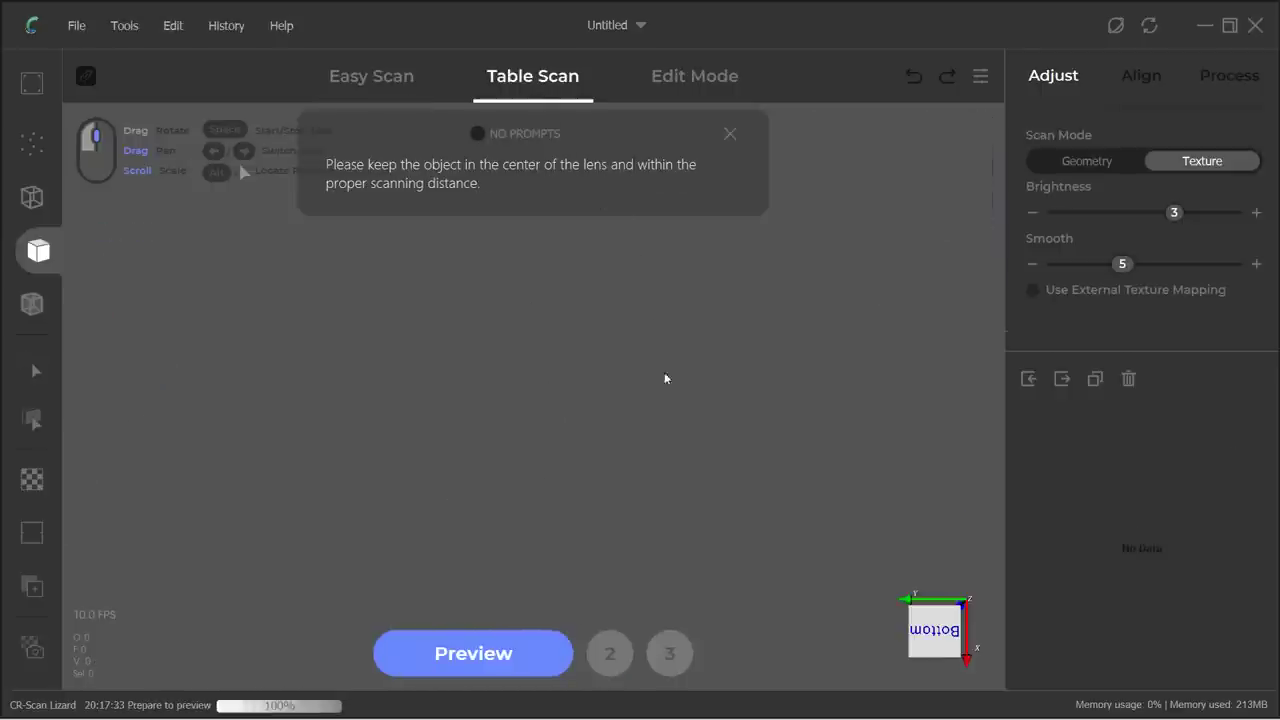
{"action": "left_click", "coordinate": [497, 659]}
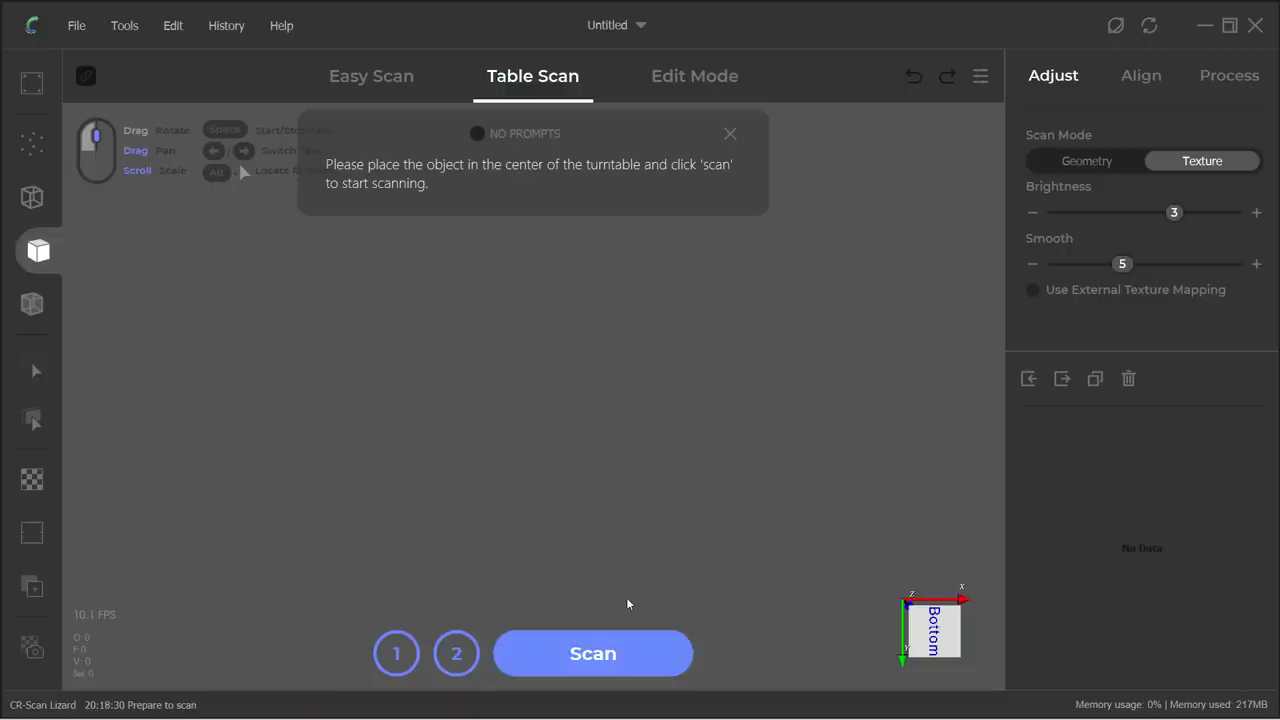
Step: Capture Tablescan1 of the Benchy, append Tablescan2 of the flipped Benchy, and inspect both
{"action": "left_click", "coordinate": [597, 655]}
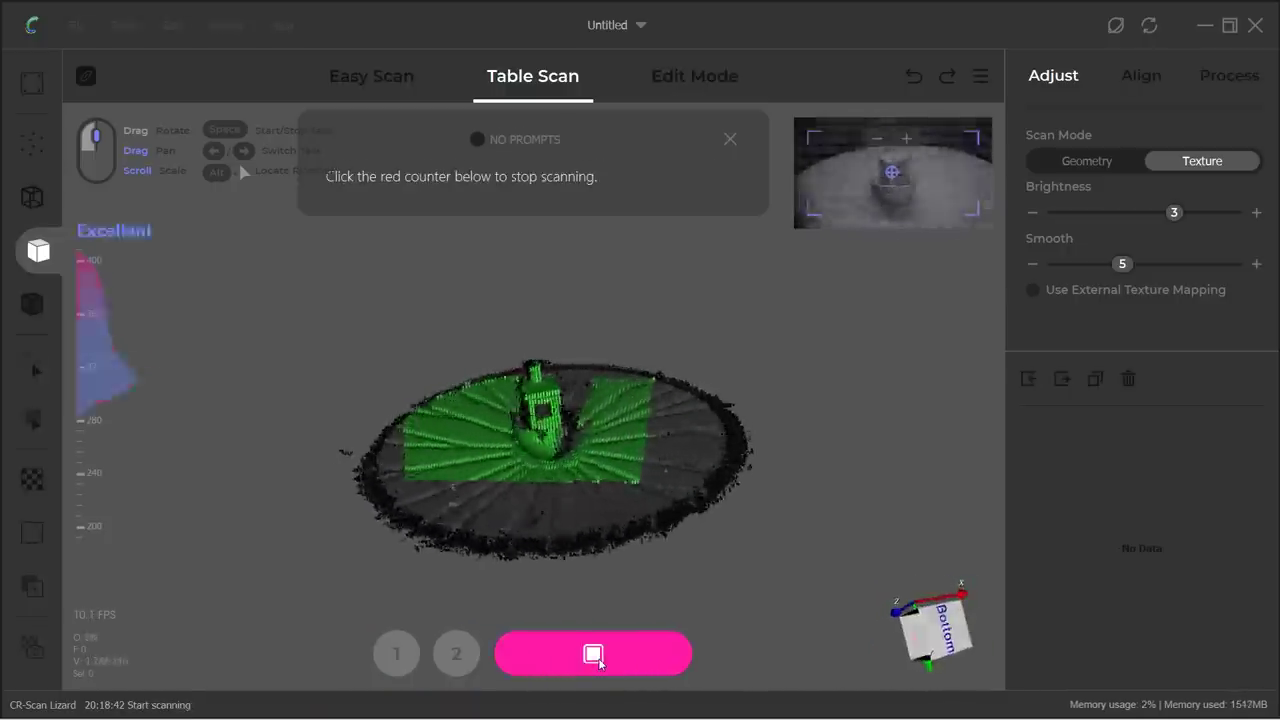
{"action": "left_click", "coordinate": [597, 656]}
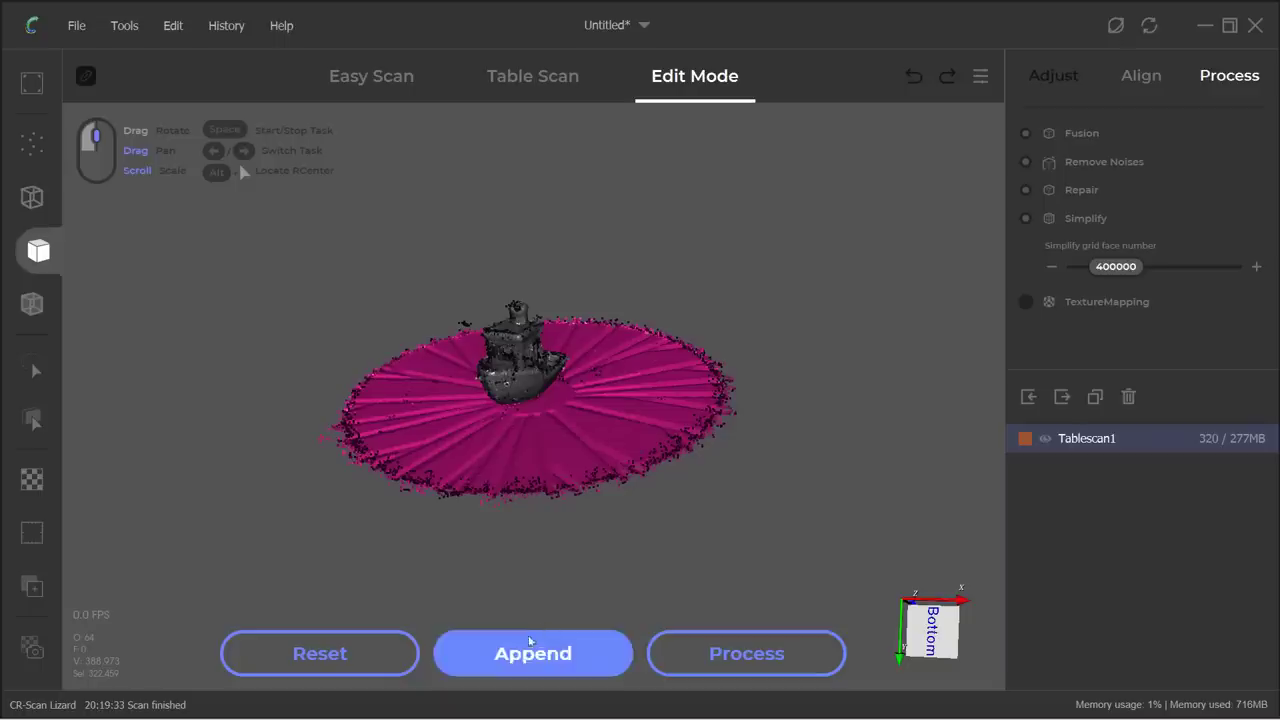
{"action": "left_click", "coordinate": [536, 652]}
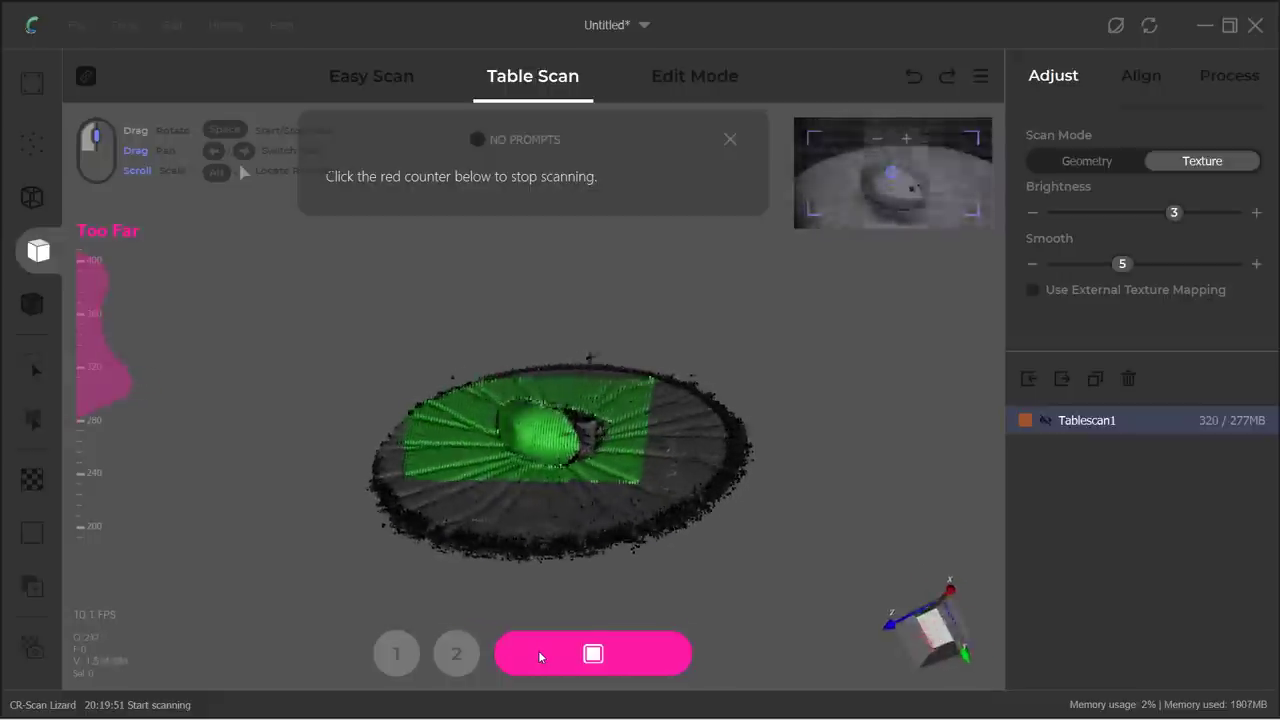
{"action": "left_click", "coordinate": [538, 650]}
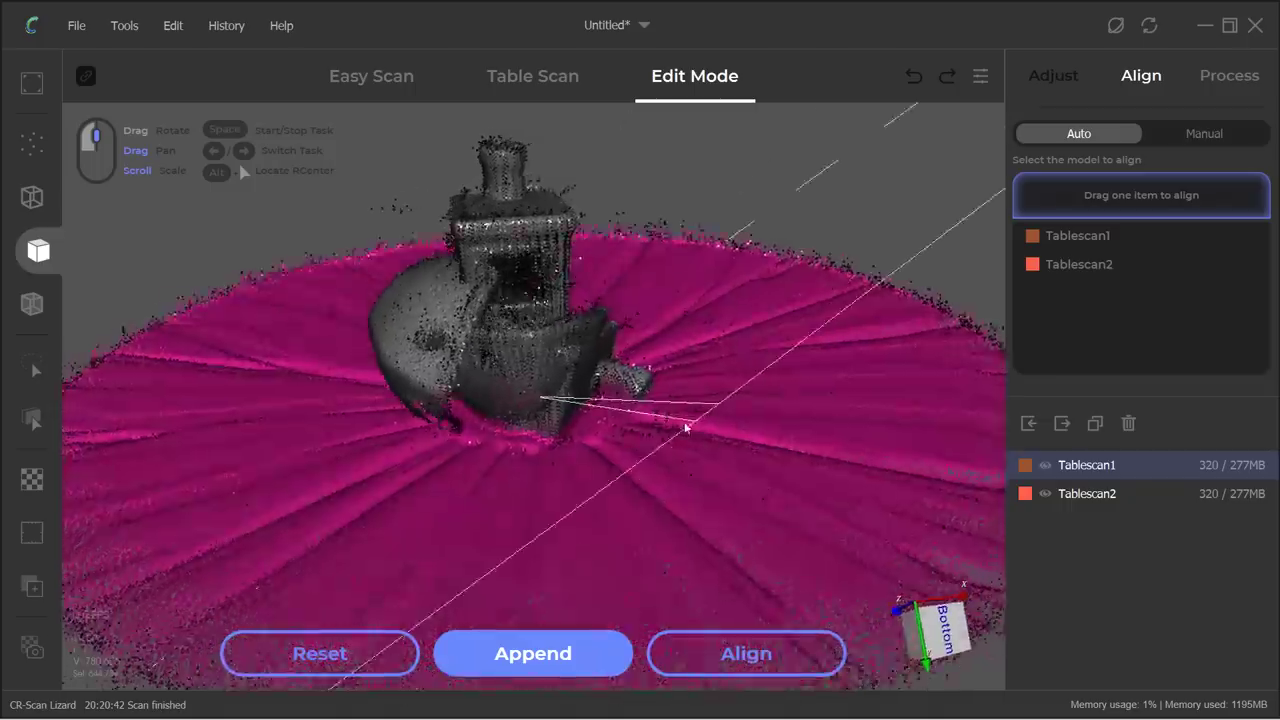
{"action": "left_click_drag", "start_coordinate": [300, 470], "coordinate": [873, 572]}
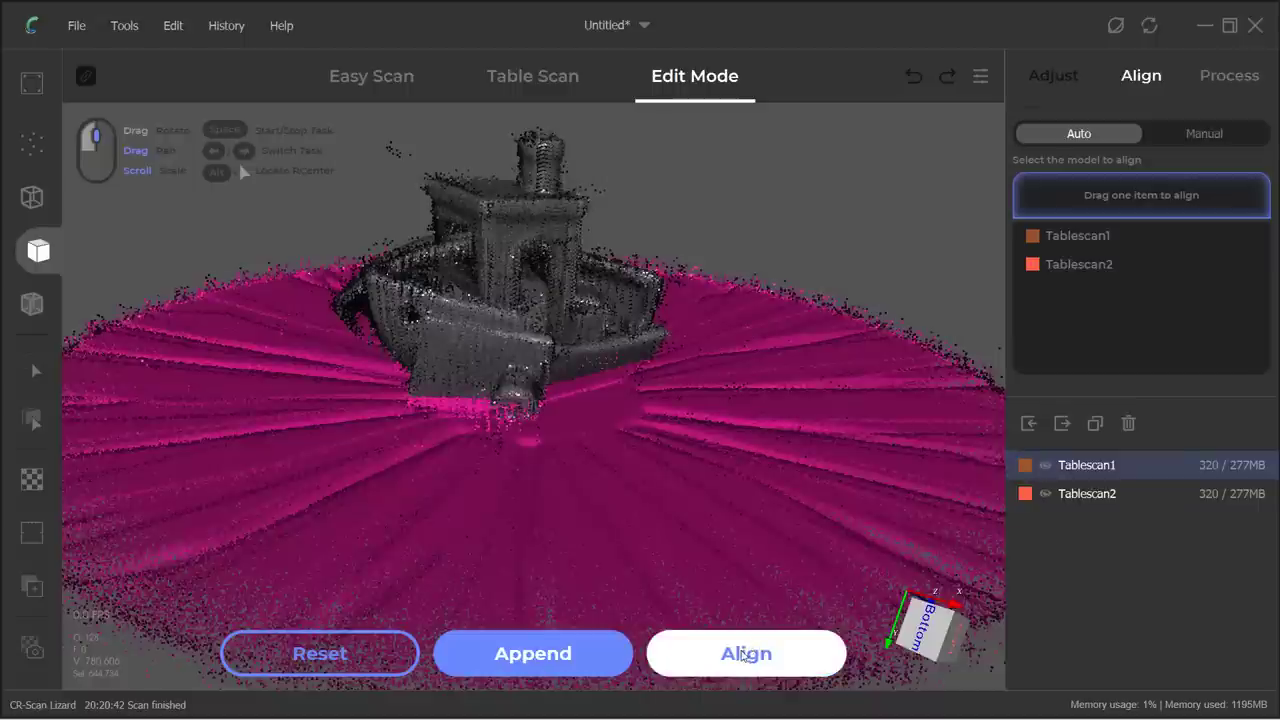
Step: Align Tablescan1 and Tablescan2, then process them into the Fusion_0 mesh as Benchy001
{"action": "left_click", "coordinate": [735, 652]}
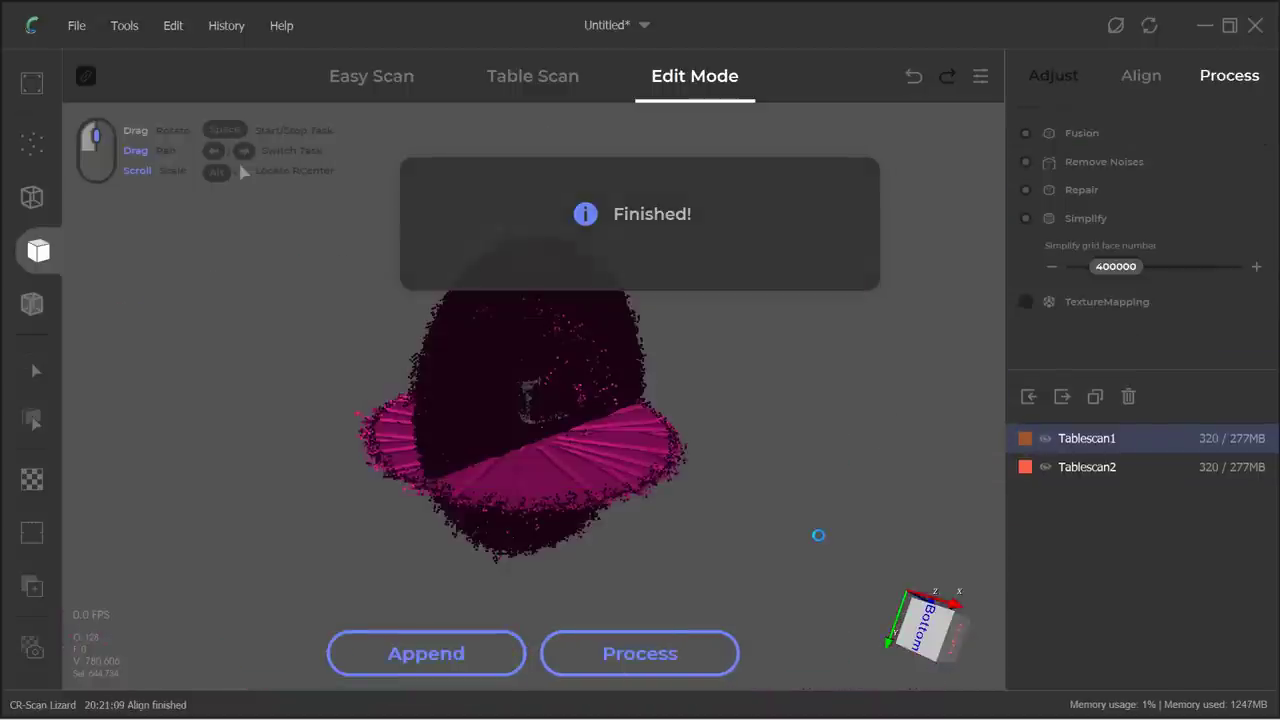
{"action": "left_click_drag", "start_coordinate": [664, 417], "coordinate": [617, 400]}
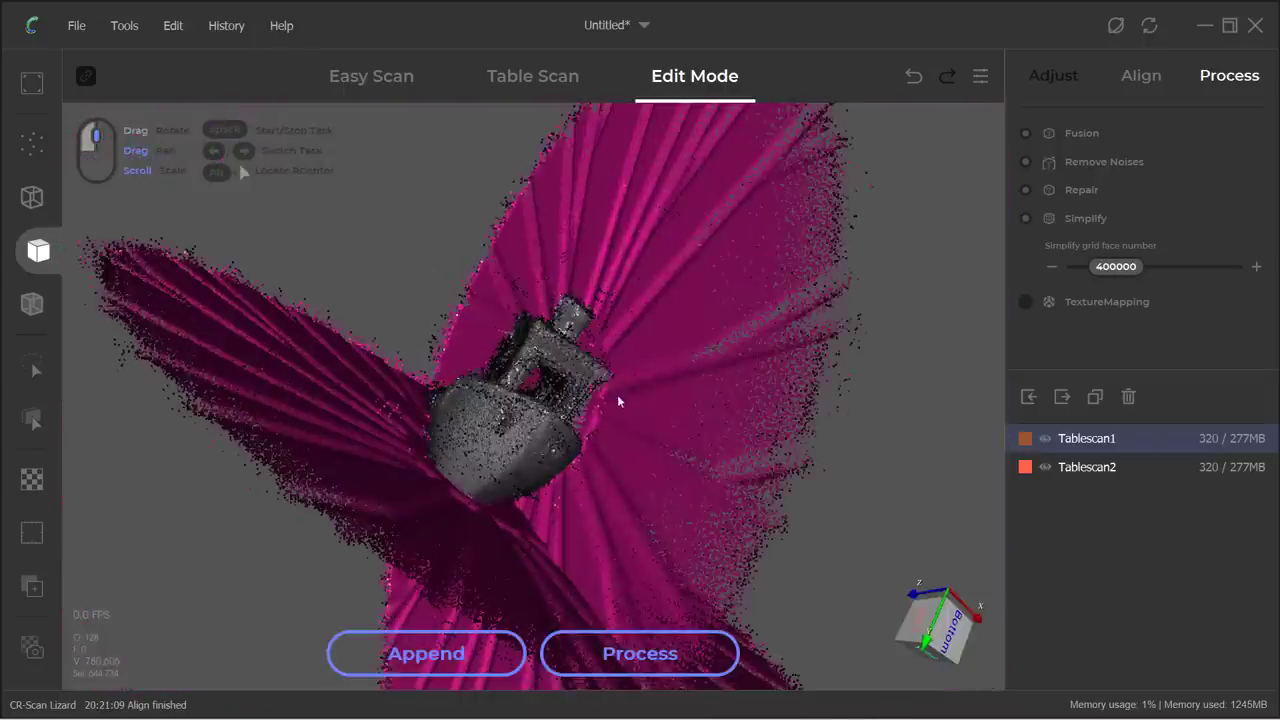
{"action": "left_click", "coordinate": [658, 653]}
{"action": "left_click", "coordinate": [738, 382]}
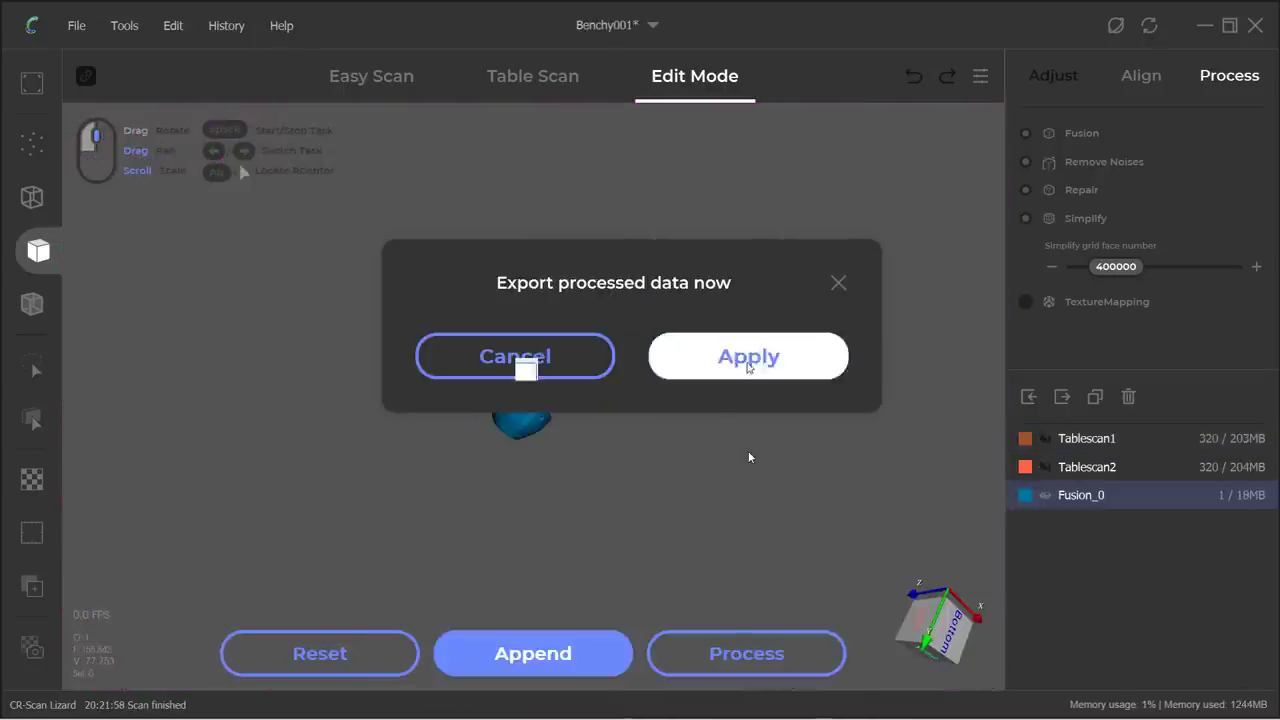
Step: Export the processed Benchy mesh and orbit the fused model to inspect it
{"action": "left_click", "coordinate": [748, 360]}
{"action": "left_click_drag", "start_coordinate": [645, 399], "coordinate": [541, 395]}
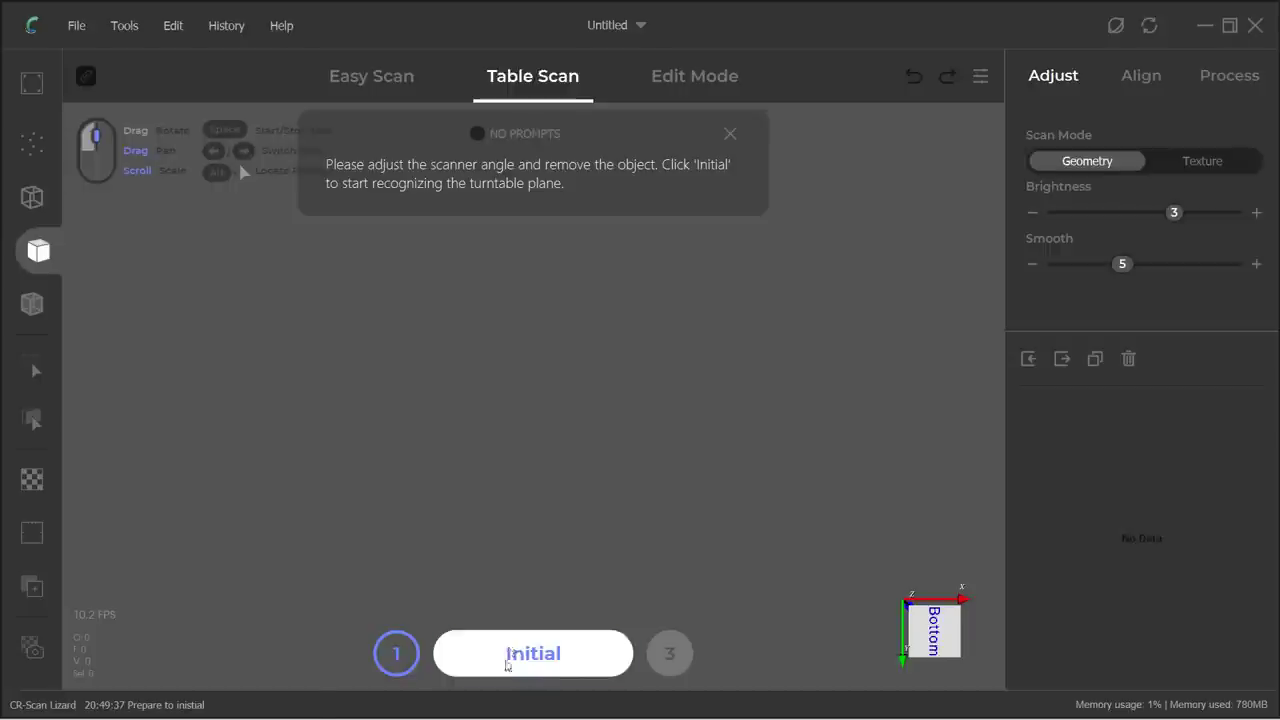
Step: Calibrate the empty turntable plane and scan the phone stand
{"action": "left_click", "coordinate": [510, 660]}
{"action": "left_click", "coordinate": [514, 664]}
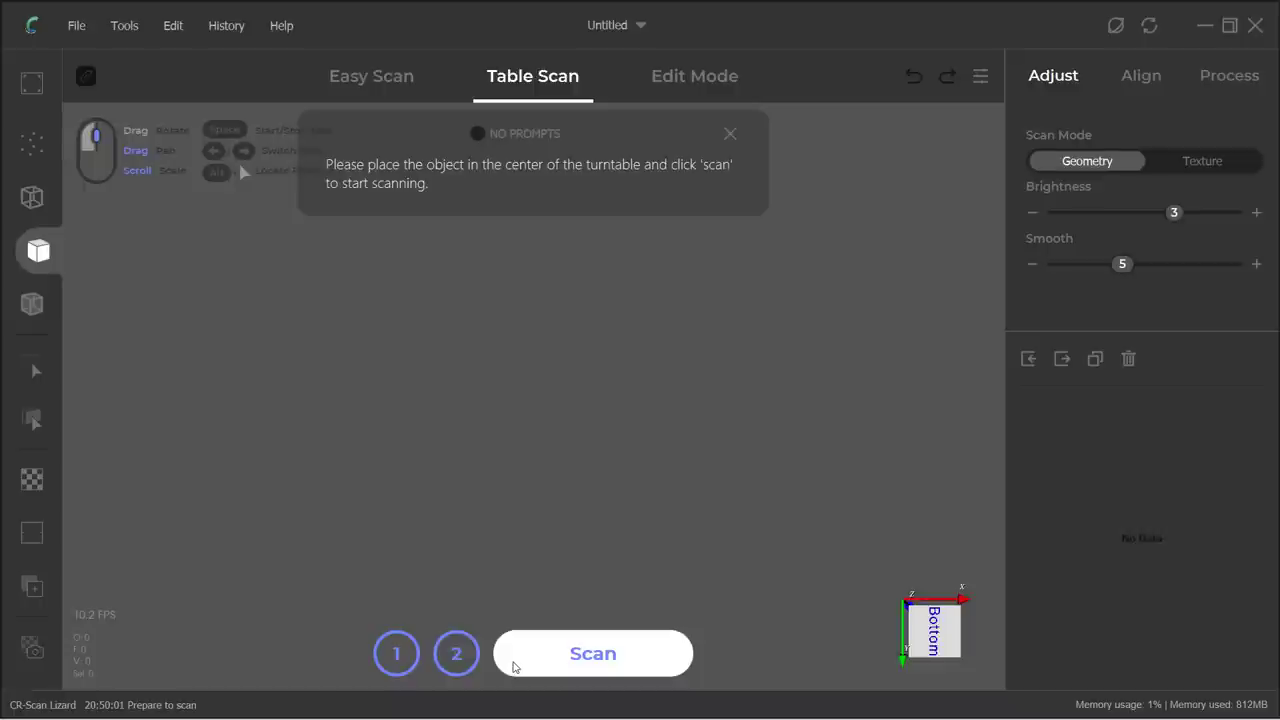
{"action": "left_click", "coordinate": [514, 663]}
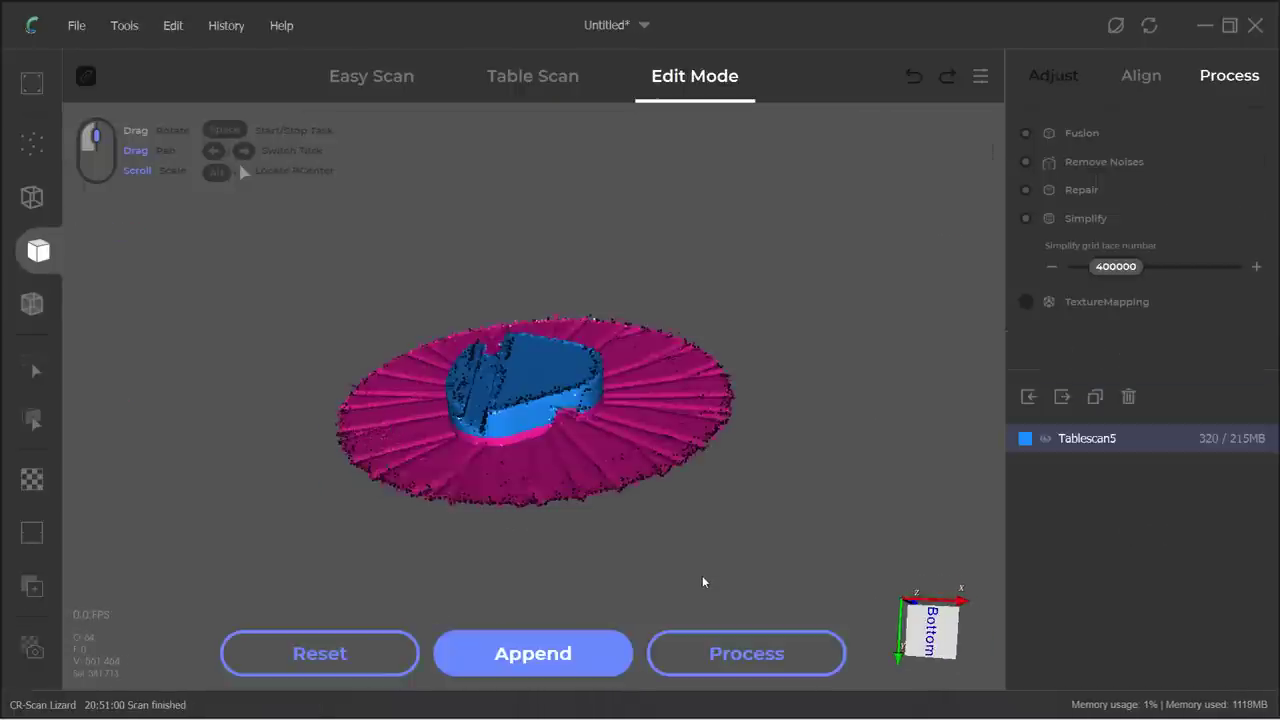
{"action": "left_click_drag", "start_coordinate": [703, 580], "coordinate": [480, 514]}
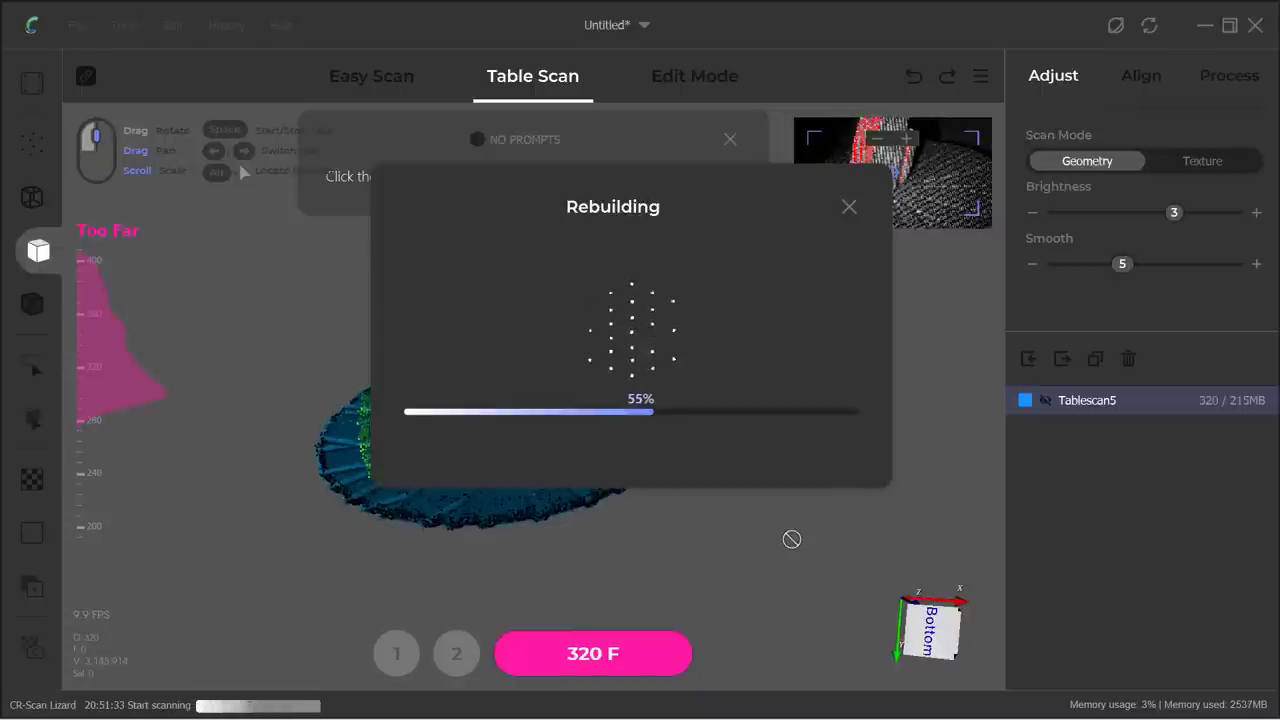
Step: Align the phone stand scans Tablescan5 and Tablescan6 into one point cloud
{"action": "left_click_drag", "start_coordinate": [657, 472], "coordinate": [720, 500]}
{"action": "left_click", "coordinate": [1087, 465]}
{"action": "left_click", "coordinate": [746, 653]}
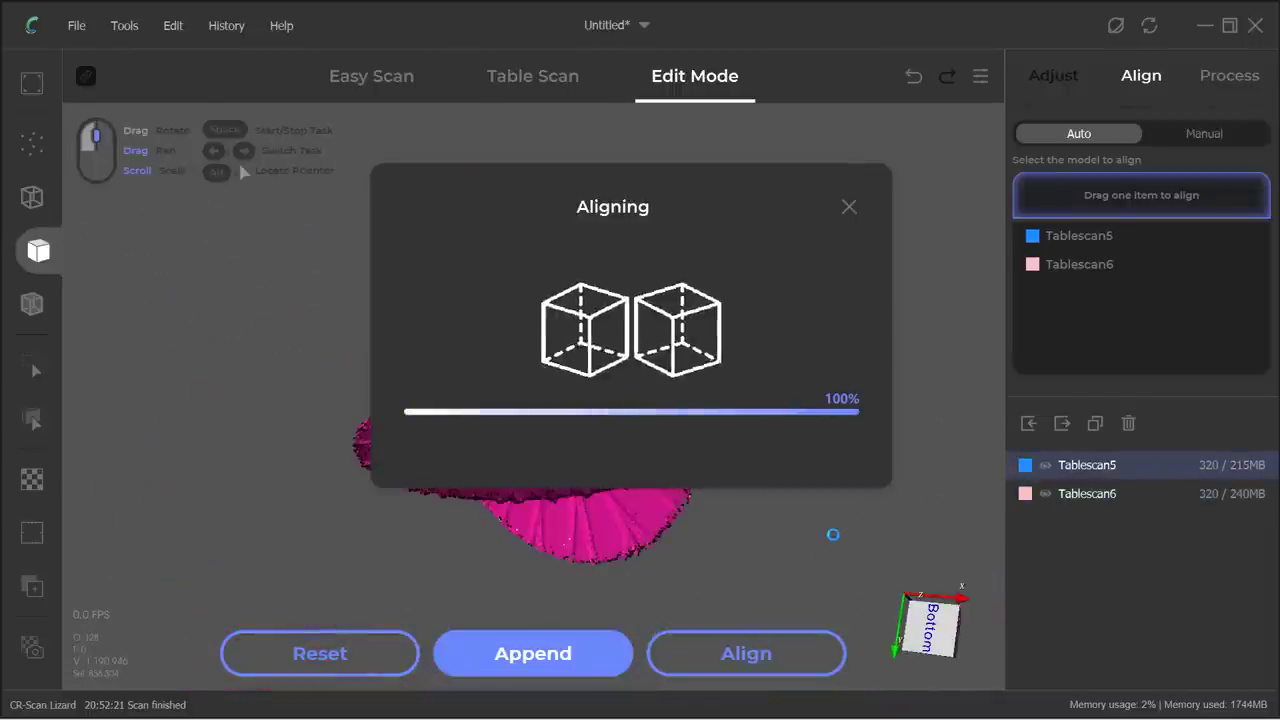
{"action": "left_click_drag", "start_coordinate": [834, 531], "coordinate": [655, 645]}
Step: Process the aligned phone stand scans under the project name phonestand001
{"action": "left_click", "coordinate": [658, 660]}
{"action": "type", "text": "phonestand001"}
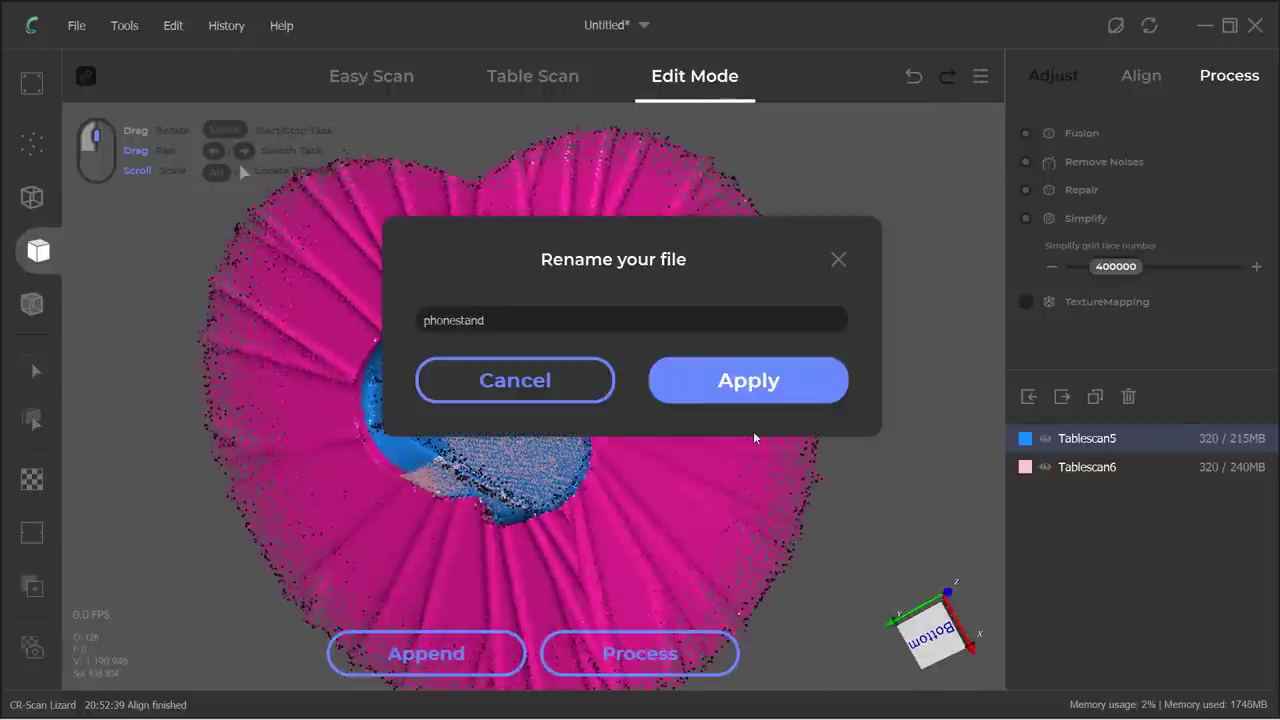
{"action": "key", "text": "Return"}
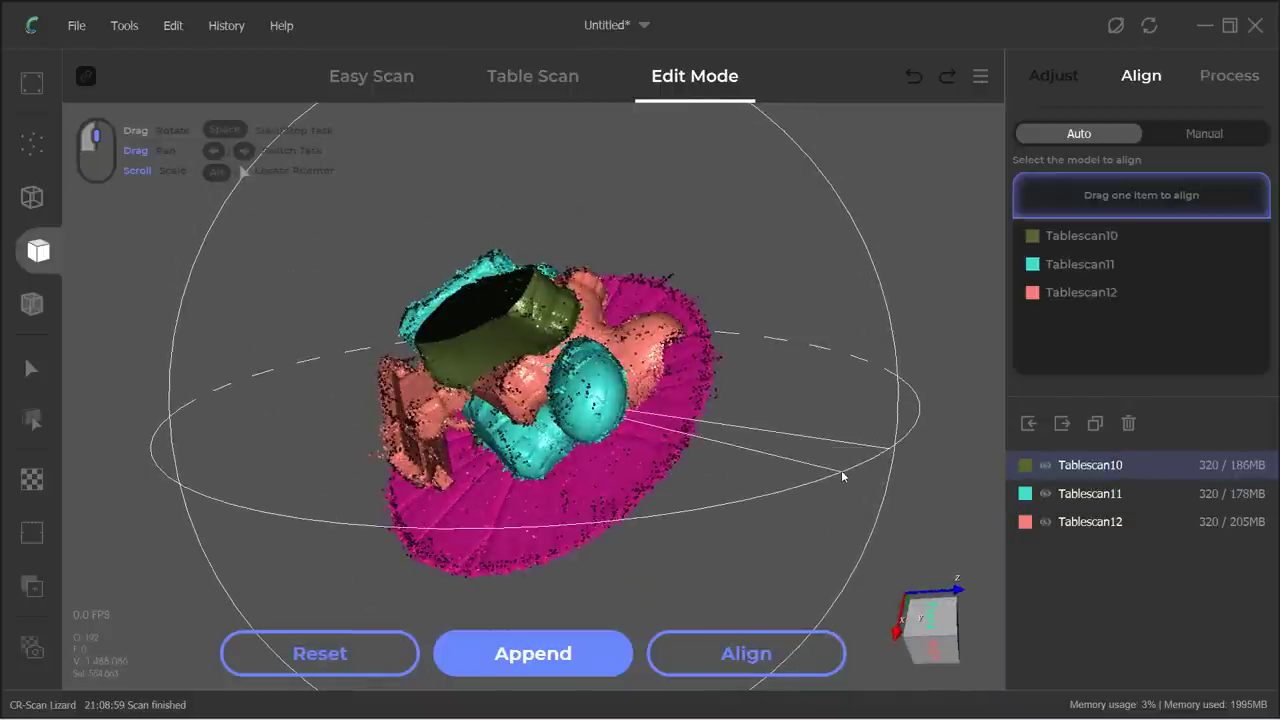
Step: Align the three Spider-Man scans and check the merged point cloud from several angles
{"action": "left_click", "coordinate": [729, 656]}
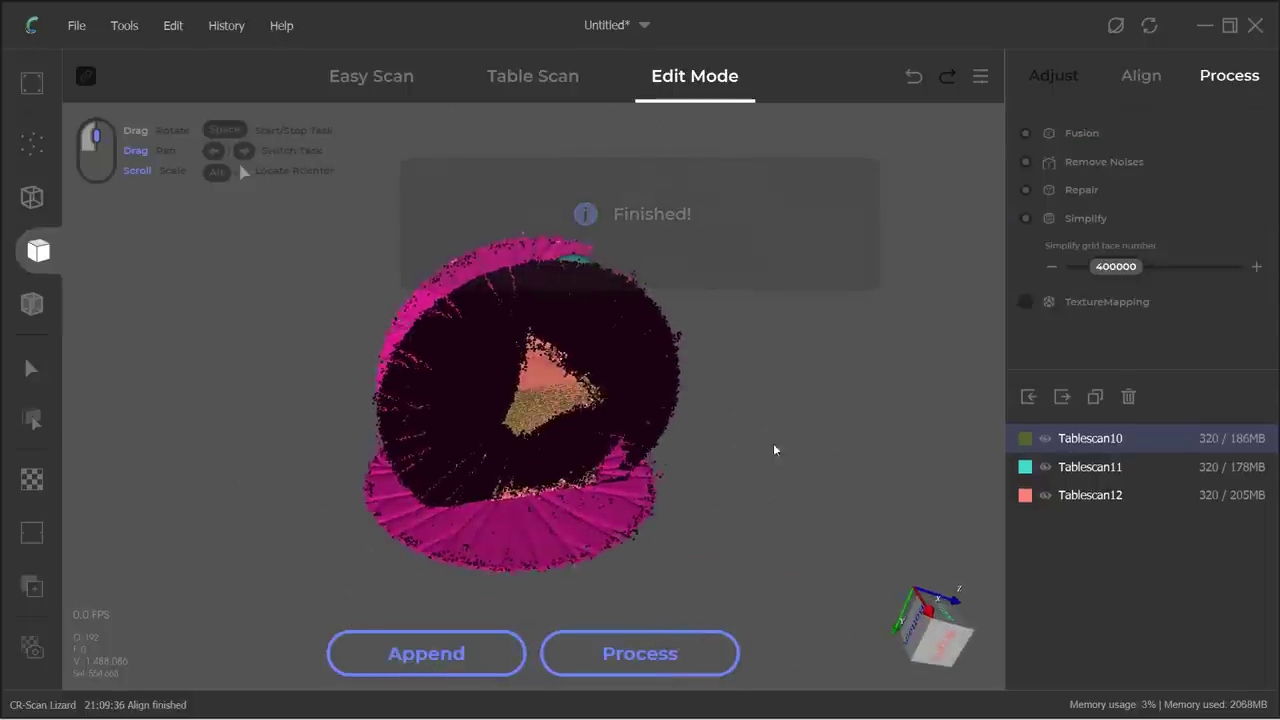
{"action": "left_click_drag", "start_coordinate": [699, 493], "coordinate": [764, 361]}
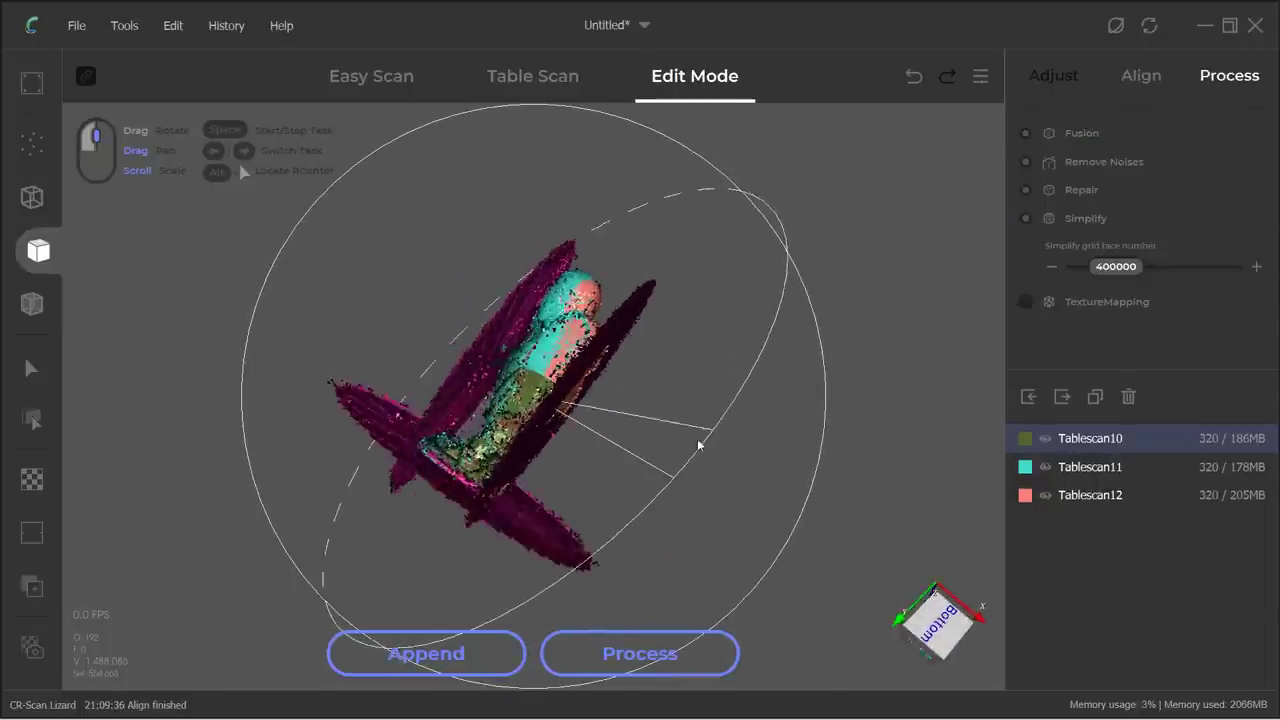
{"action": "left_click_drag", "start_coordinate": [699, 444], "coordinate": [620, 600]}
Step: Fuse the aligned scans into a mesh saved as spiderman1 and inspect it
{"action": "left_click", "coordinate": [640, 653]}
{"action": "type", "text": "sp"}
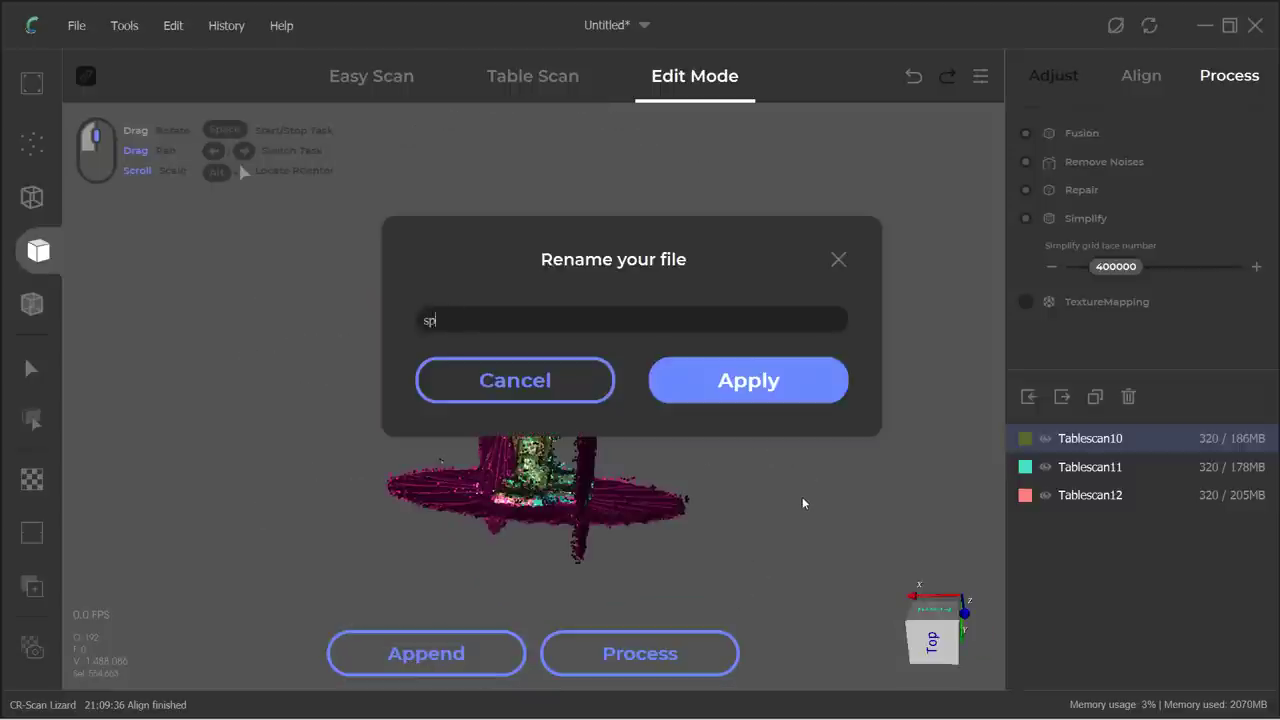
{"action": "type", "text": "iderman1"}
{"action": "key", "text": "Return"}
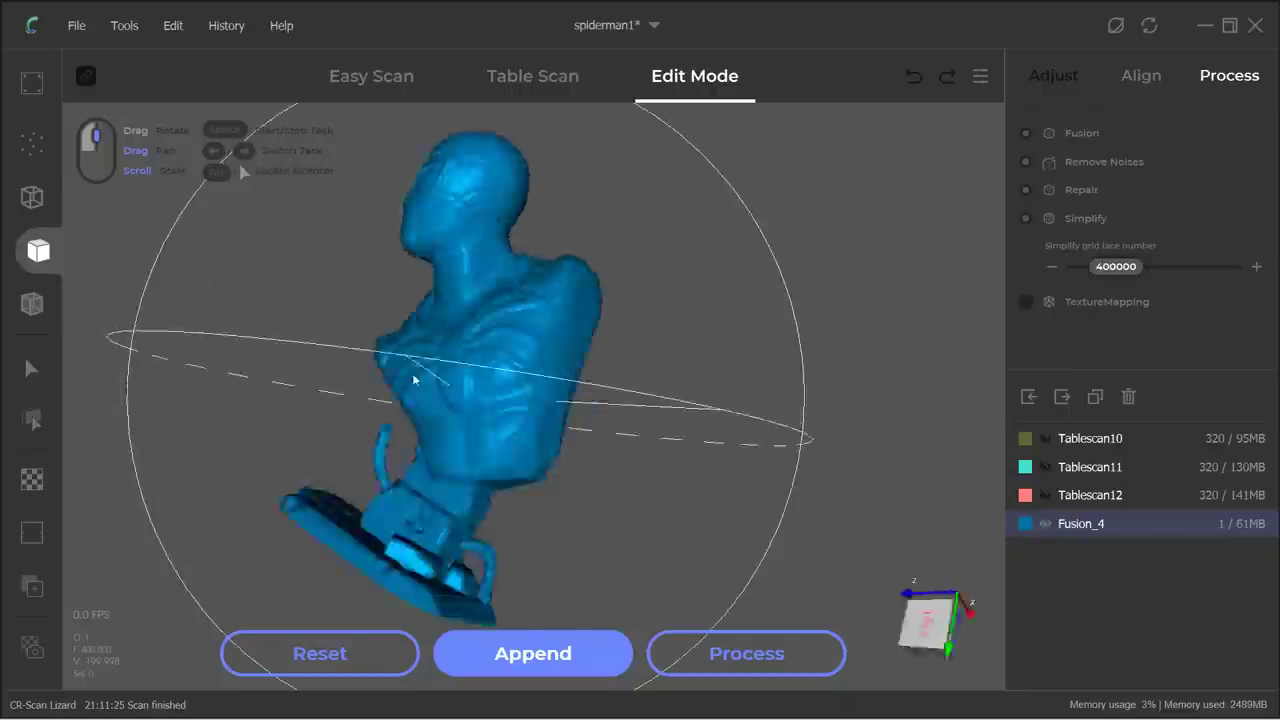
{"action": "left_click_drag", "start_coordinate": [414, 371], "coordinate": [418, 475]}
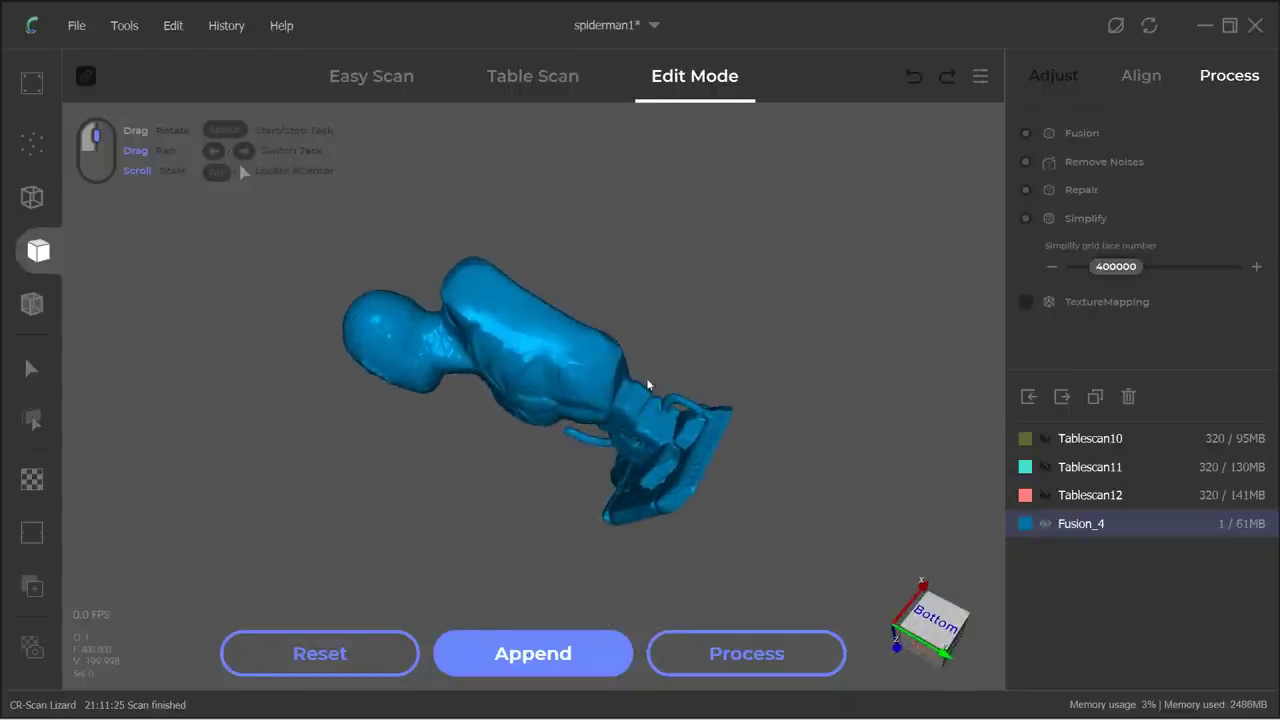
{"action": "left_click_drag", "start_coordinate": [648, 384], "coordinate": [889, 303]}
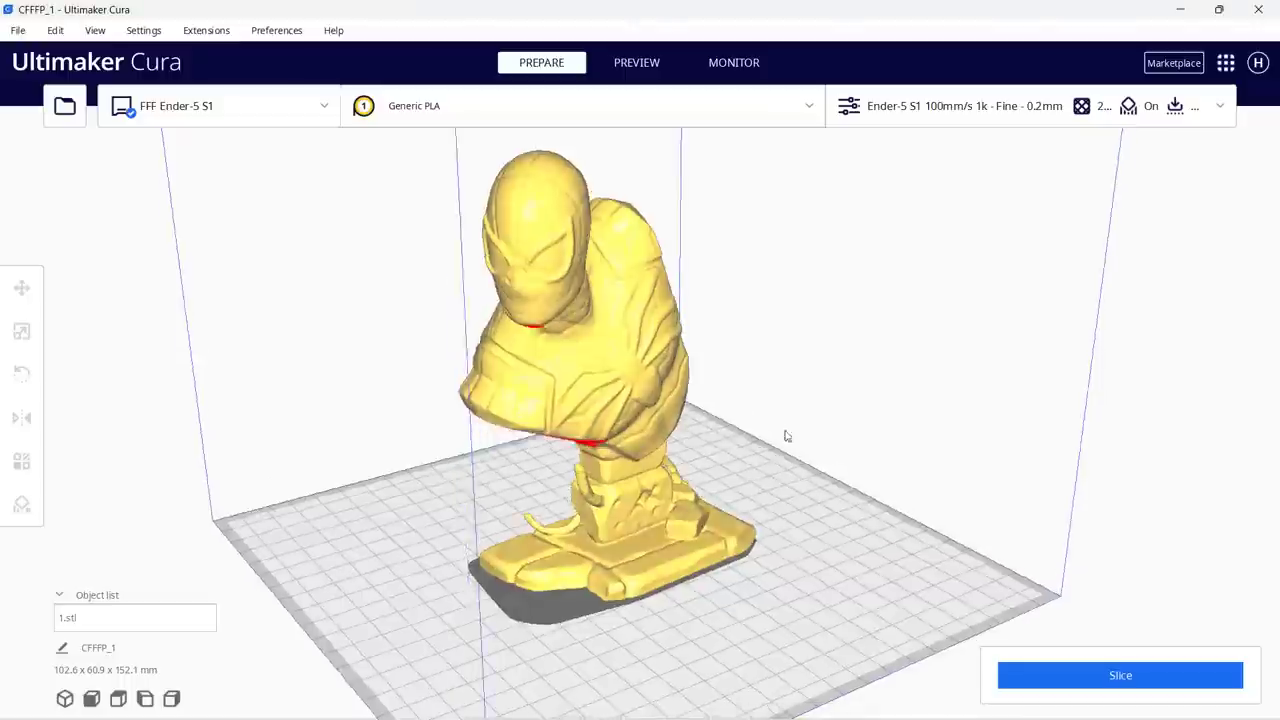
{"action": "right_click_drag", "start_coordinate": [786, 434], "coordinate": [632, 385]}
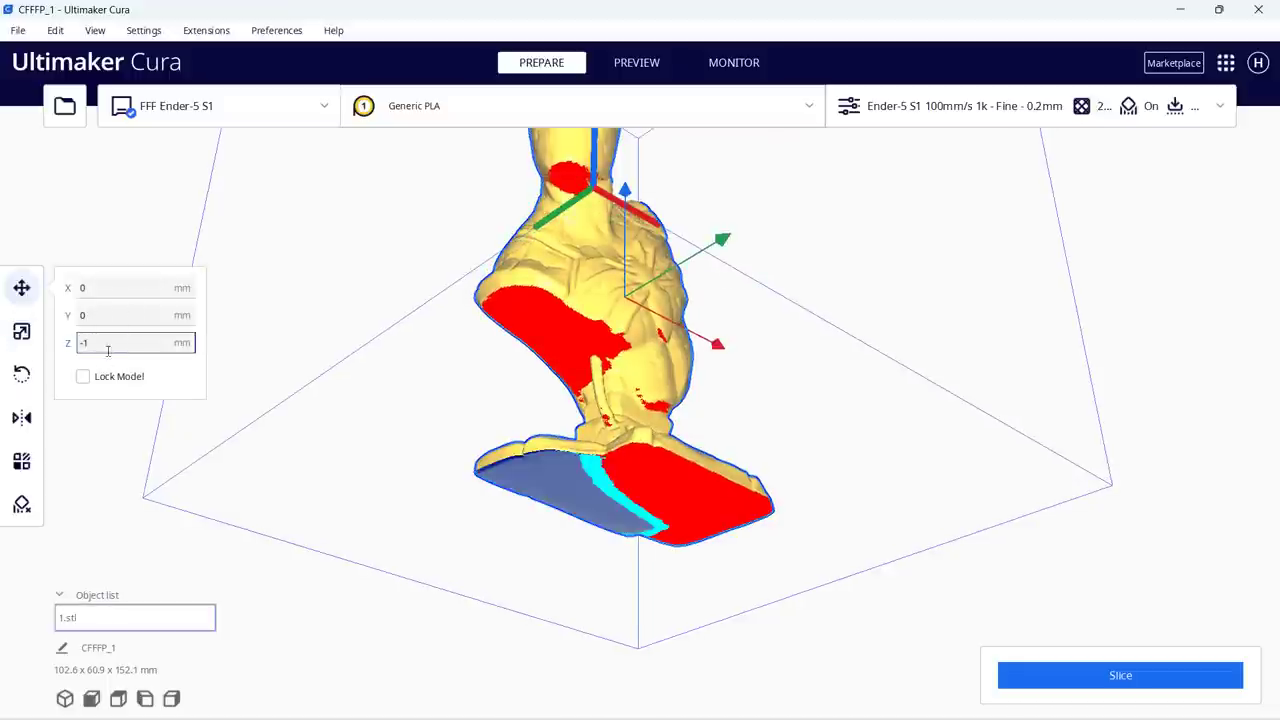
Step: Give the bust a small negative Z offset so it sinks into the build plate
{"action": "type", "text": ".5"}
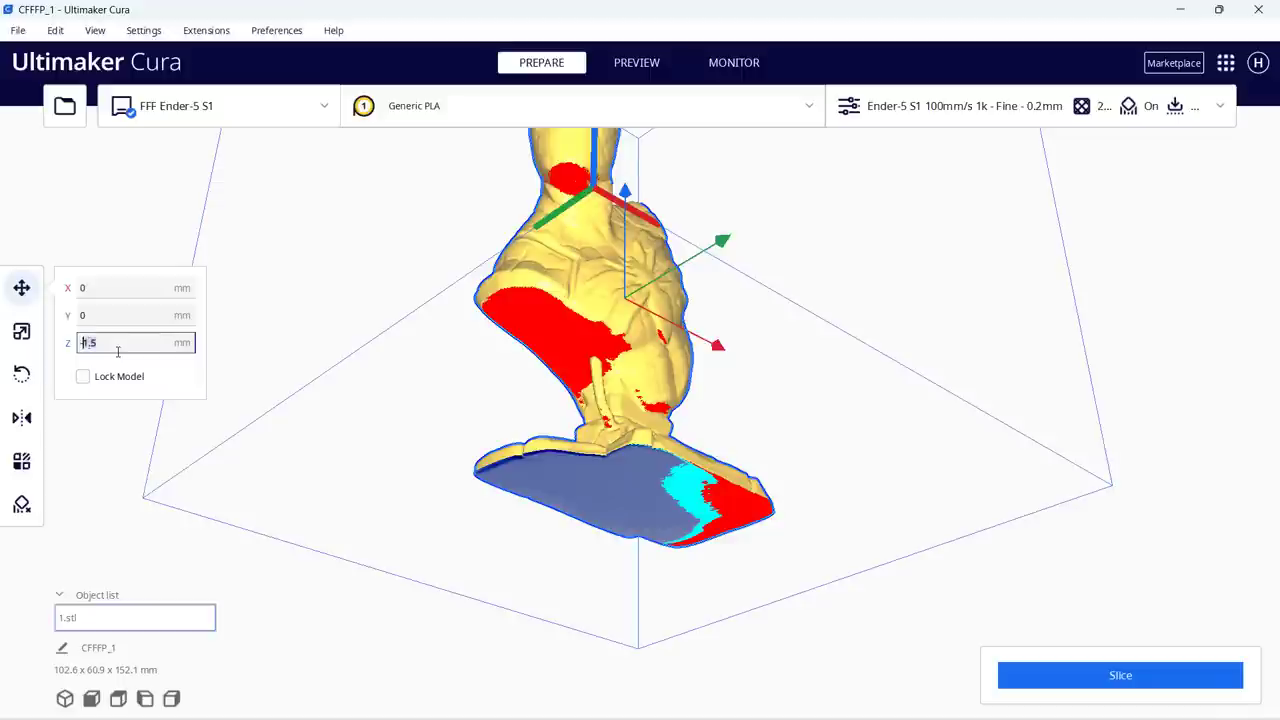
{"action": "key", "text": "BackSpace"}
{"action": "key", "text": "BackSpace"}
{"action": "key", "text": "BackSpace"}
{"action": "type", "text": "2"}
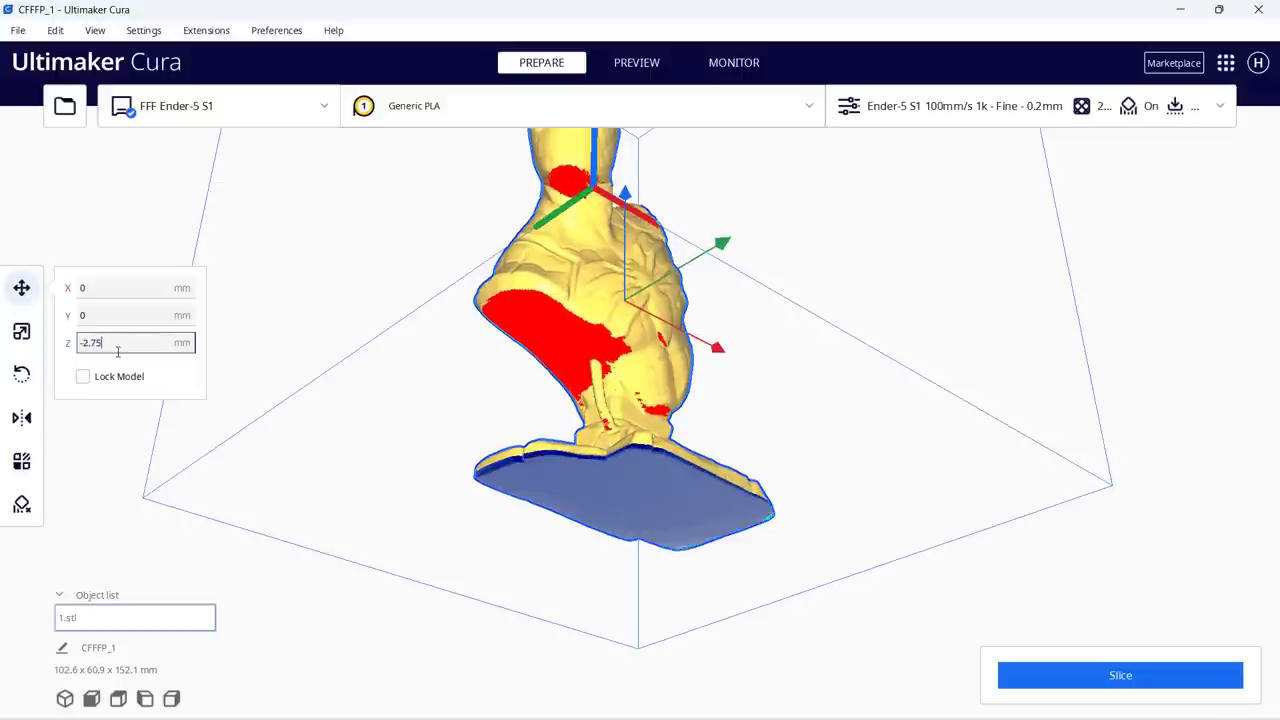
{"action": "right_click_drag", "start_coordinate": [914, 418], "coordinate": [891, 441]}
Step: Review the Speed section of the custom print settings
{"action": "left_click", "coordinate": [1228, 108]}
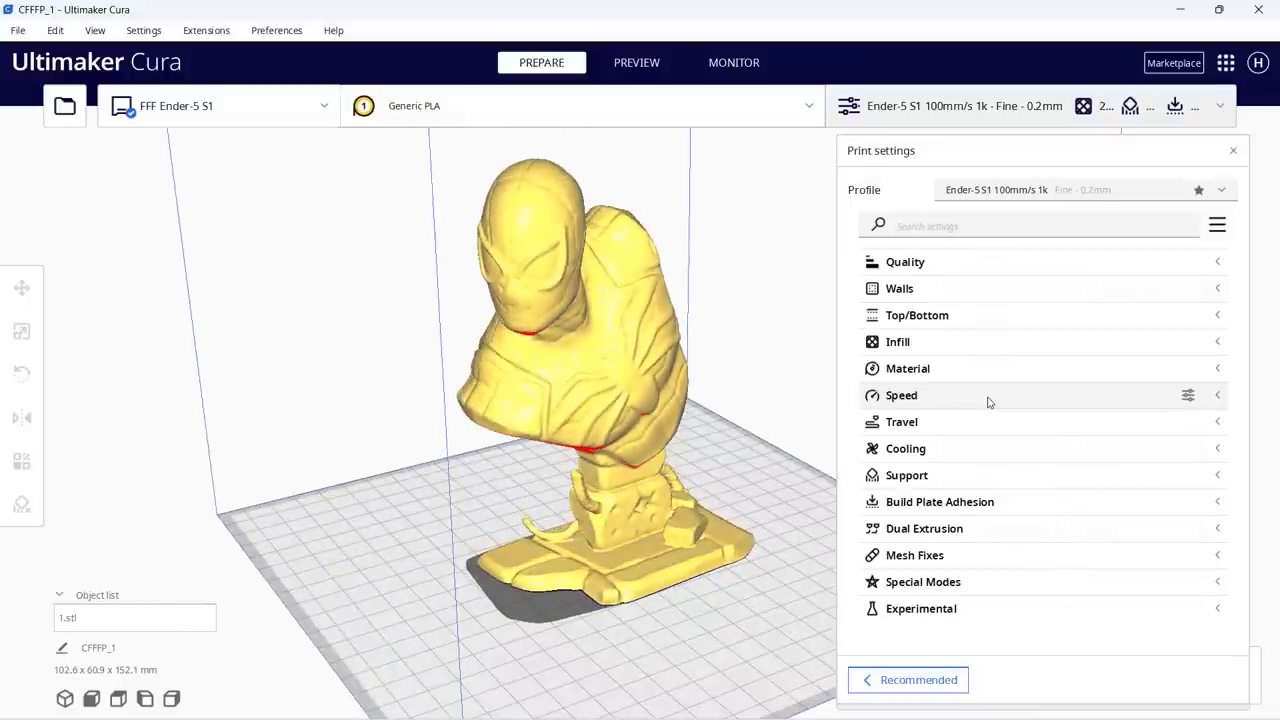
{"action": "left_click", "coordinate": [989, 400]}
{"action": "scroll", "coordinate": [1100, 478], "scroll_direction": "down", "scroll_amount": 5}
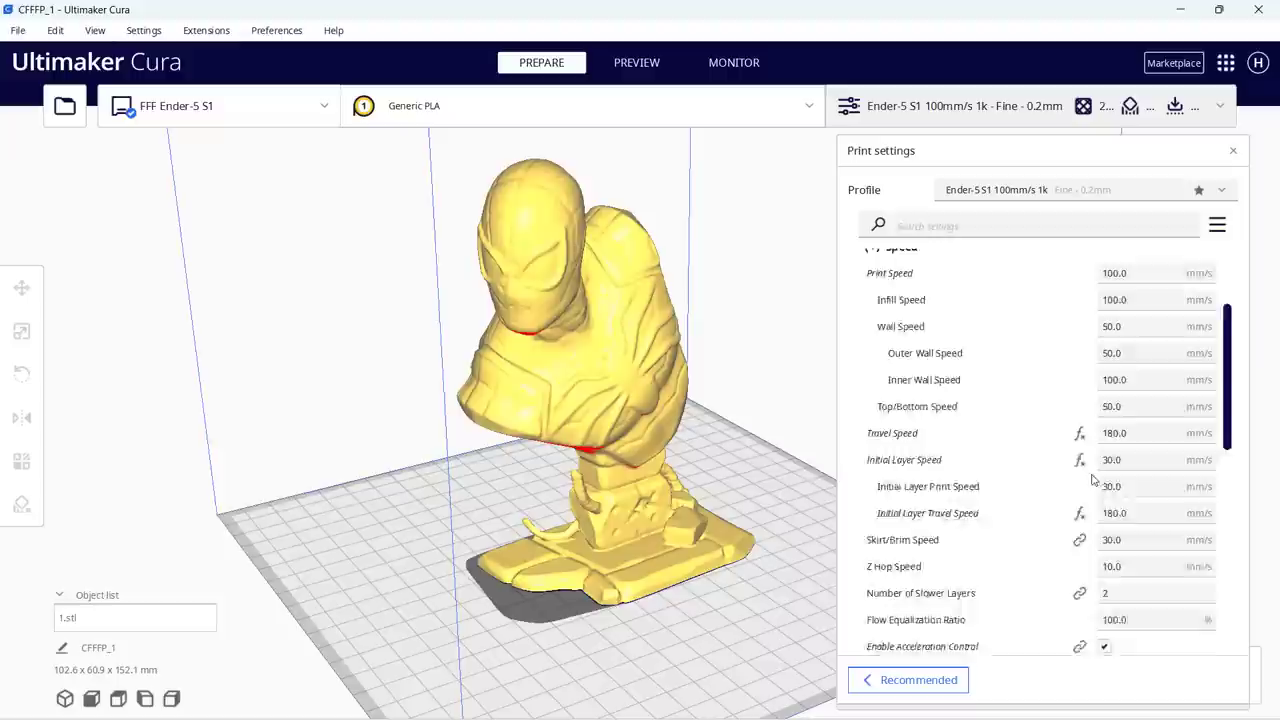
{"action": "scroll", "coordinate": [1069, 451], "scroll_direction": "up", "scroll_amount": 5}
{"action": "left_click", "coordinate": [989, 400]}
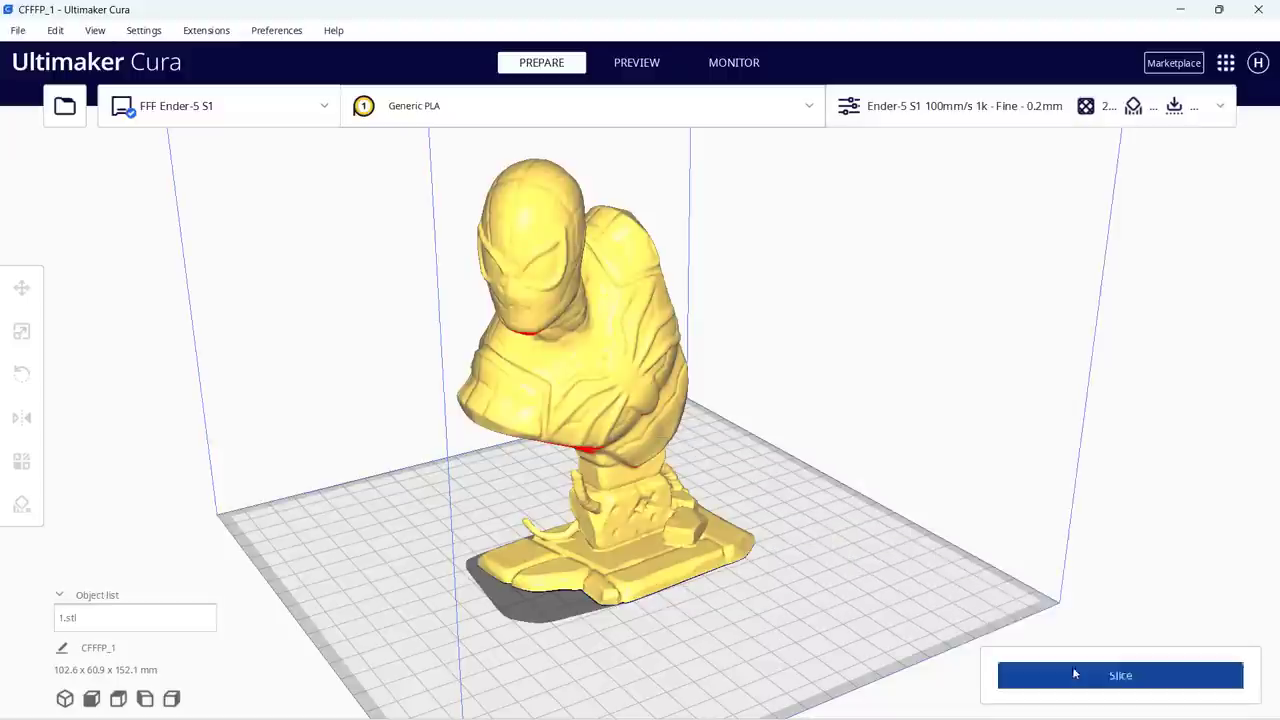
Step: Slice the bust and upload the print to the Ender-5 S1
{"action": "left_click", "coordinate": [1040, 675]}
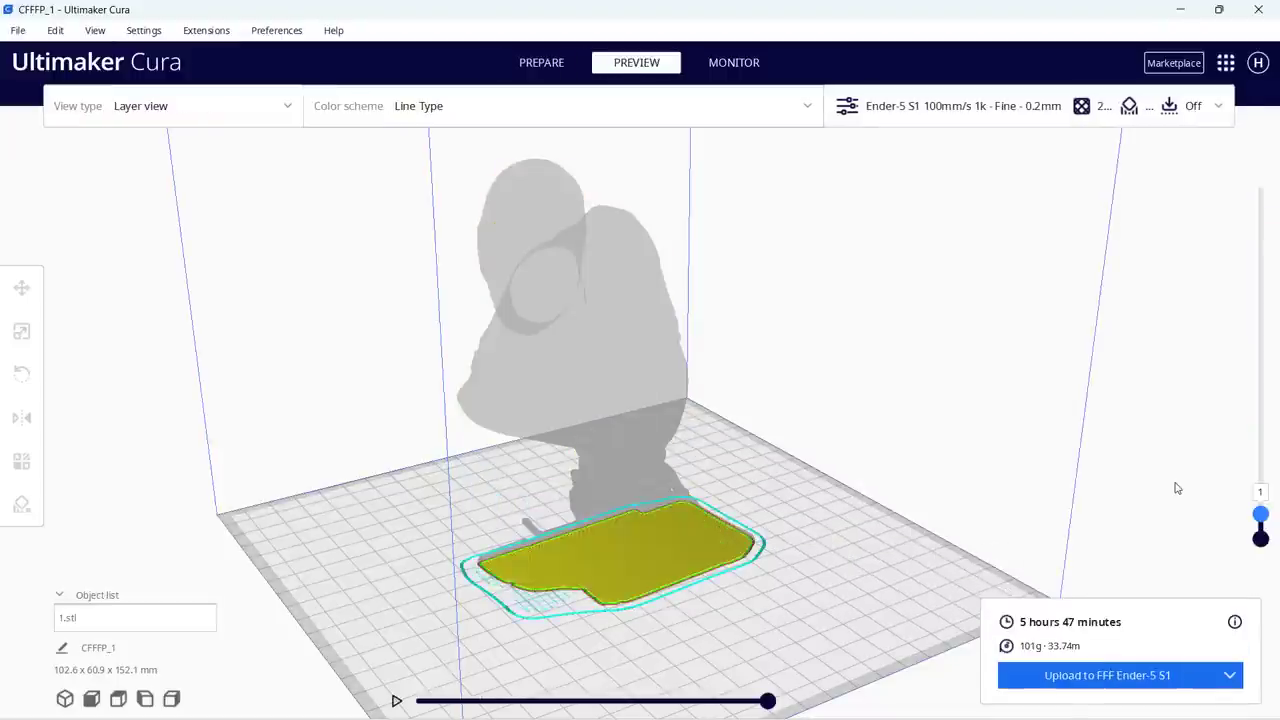
{"action": "left_click", "coordinate": [1107, 675]}
{"action": "left_click", "coordinate": [702, 404]}
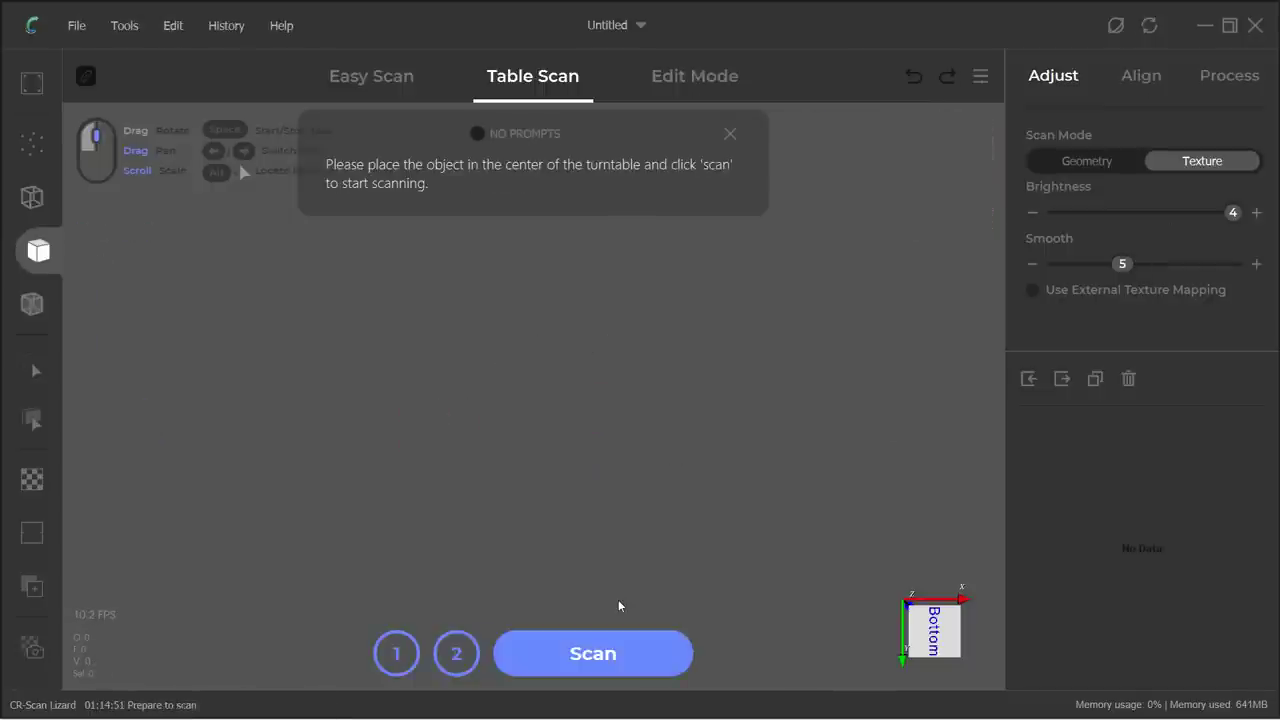
Step: Run turntable scans of the Spider-Man figure, stopping each with Space
{"action": "left_click", "coordinate": [612, 650]}
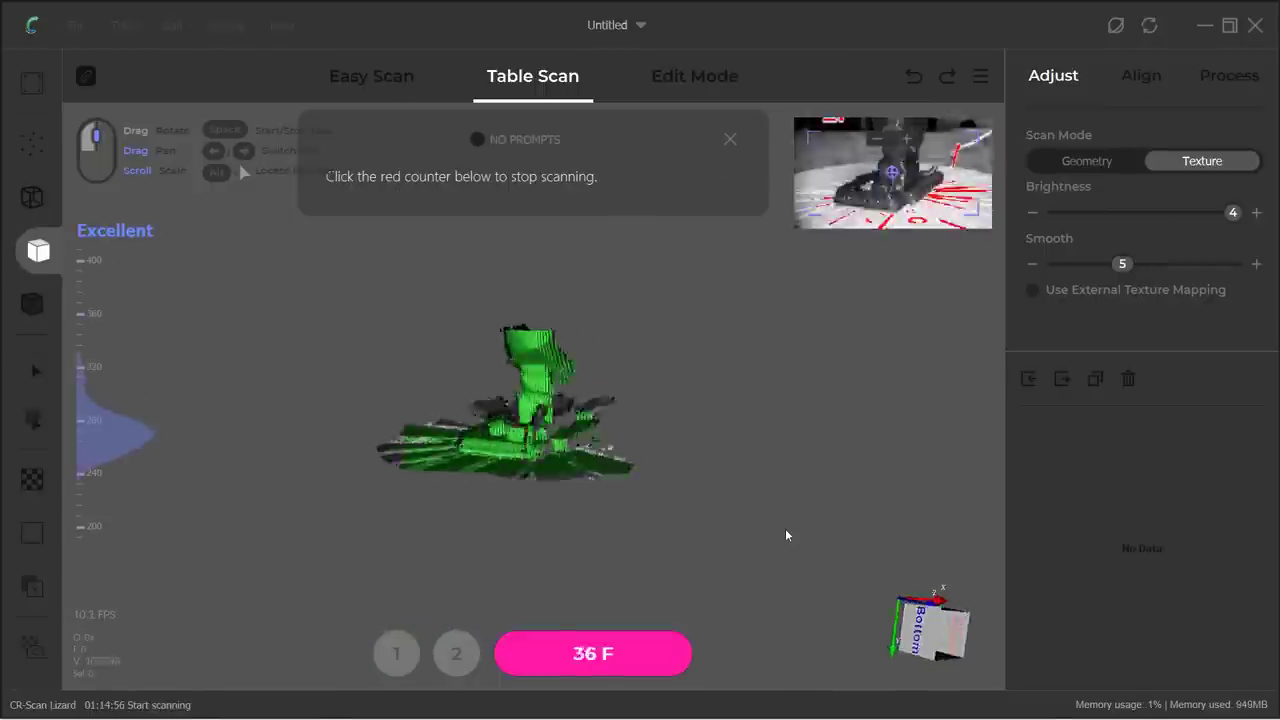
{"action": "key", "text": "space"}
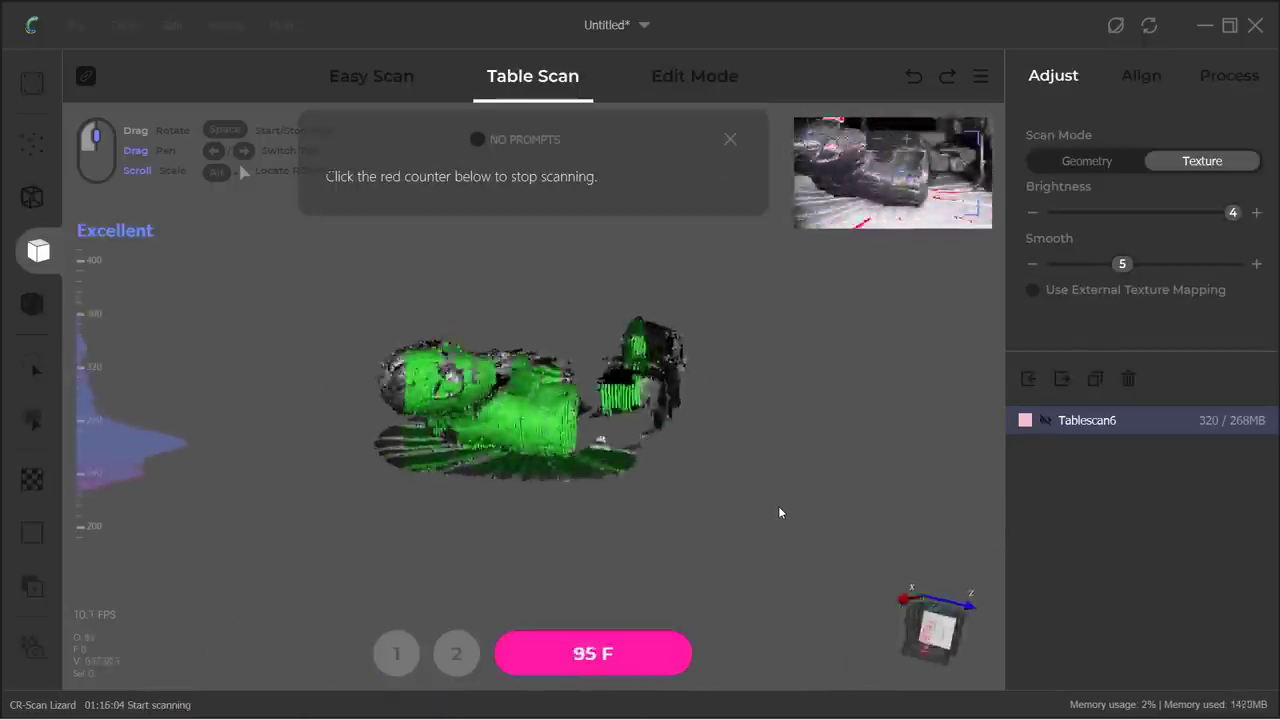
{"action": "key", "text": "space"}
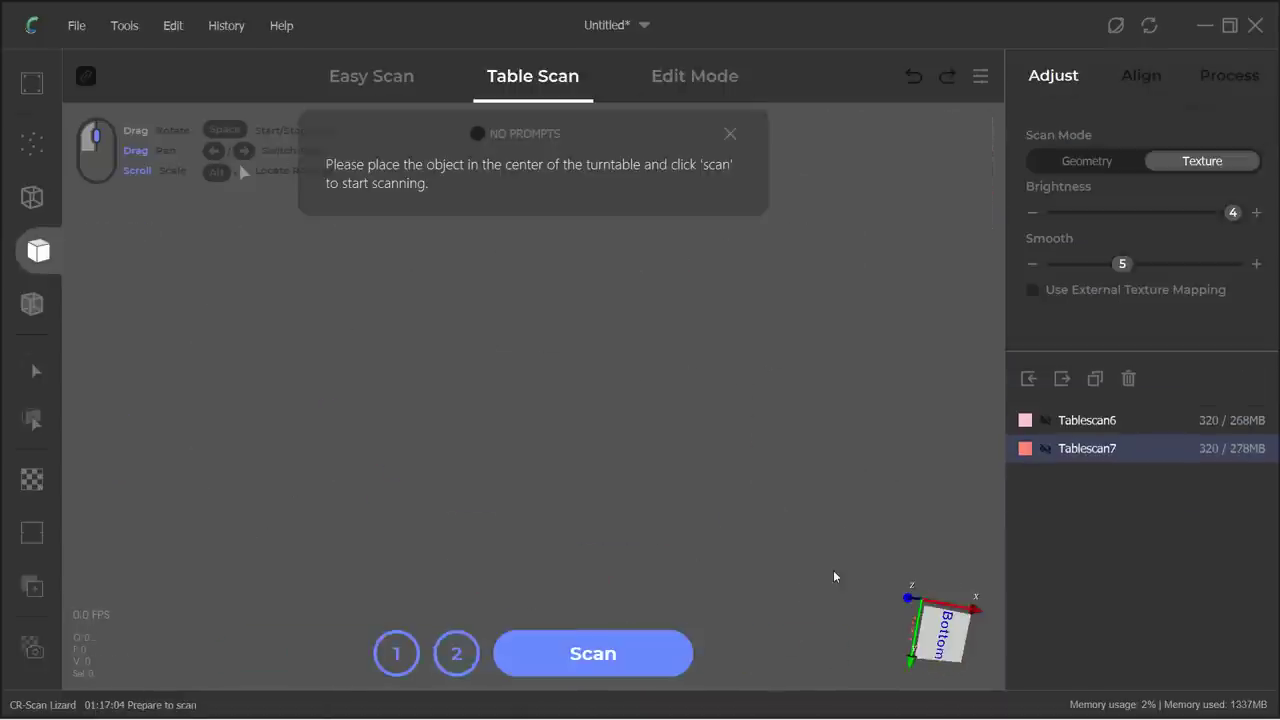
{"action": "left_click", "coordinate": [644, 655]}
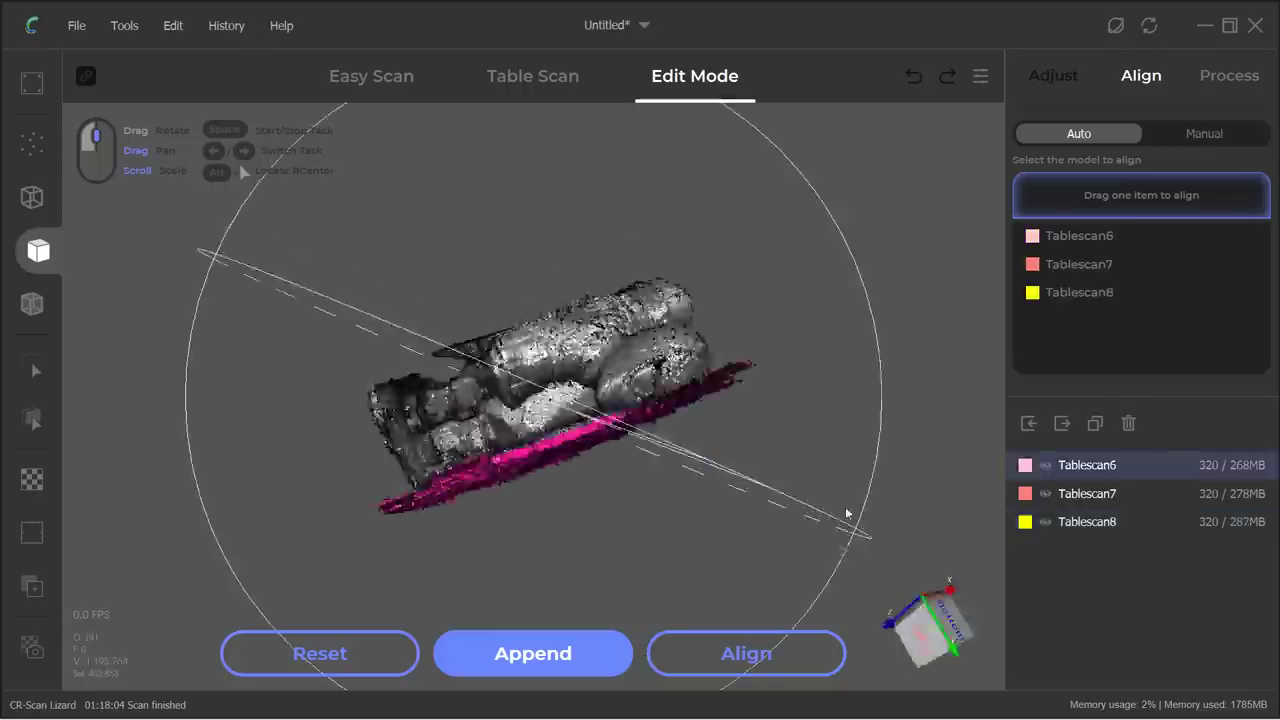
Step: Process the scans as spiderman_texture_001 and inspect the fused mesh
{"action": "type", "text": "iderman_texture_001"}
{"action": "left_click", "coordinate": [748, 380]}
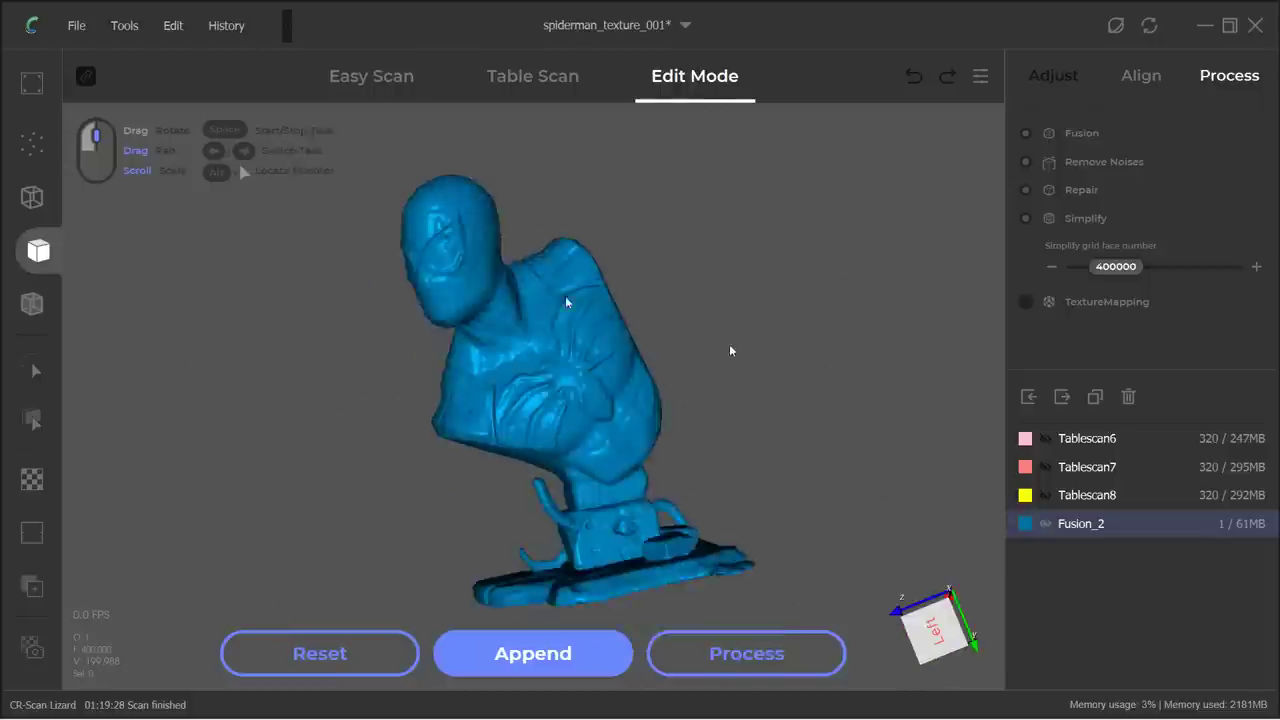
{"action": "scroll", "coordinate": [520, 291], "scroll_direction": "up", "scroll_amount": 5}
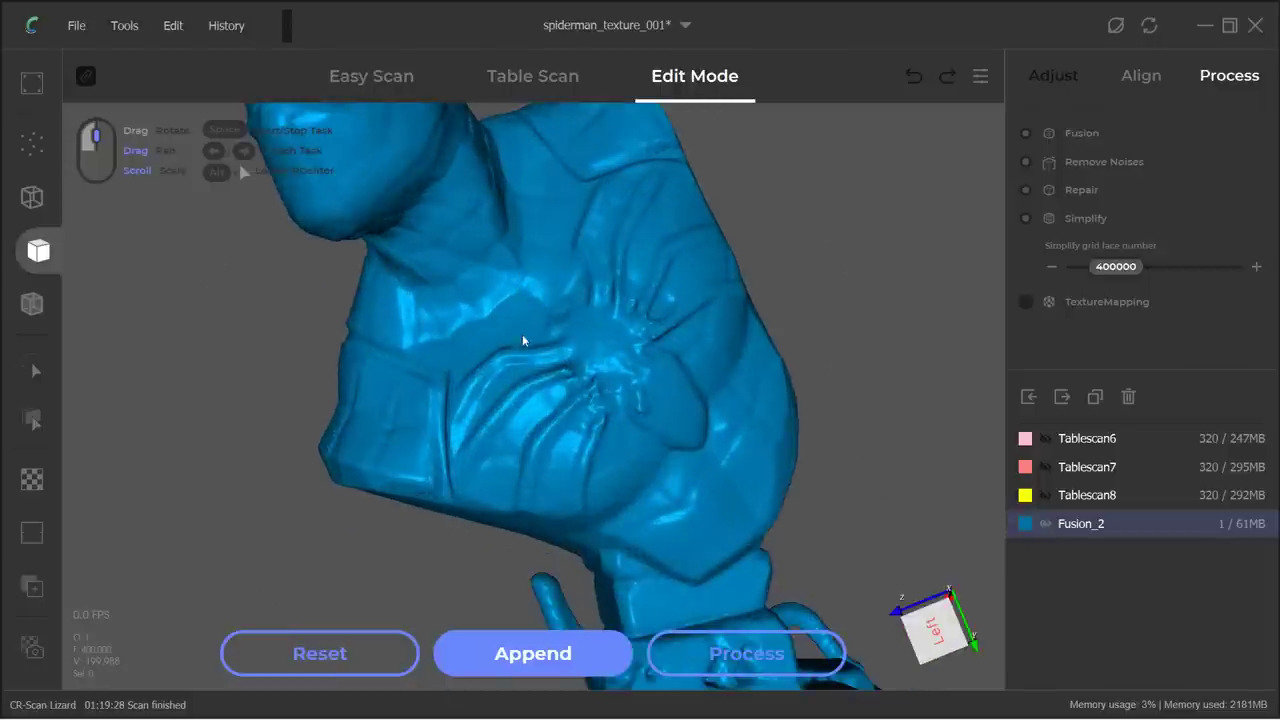
{"action": "left_click_drag", "start_coordinate": [522, 341], "coordinate": [677, 383]}
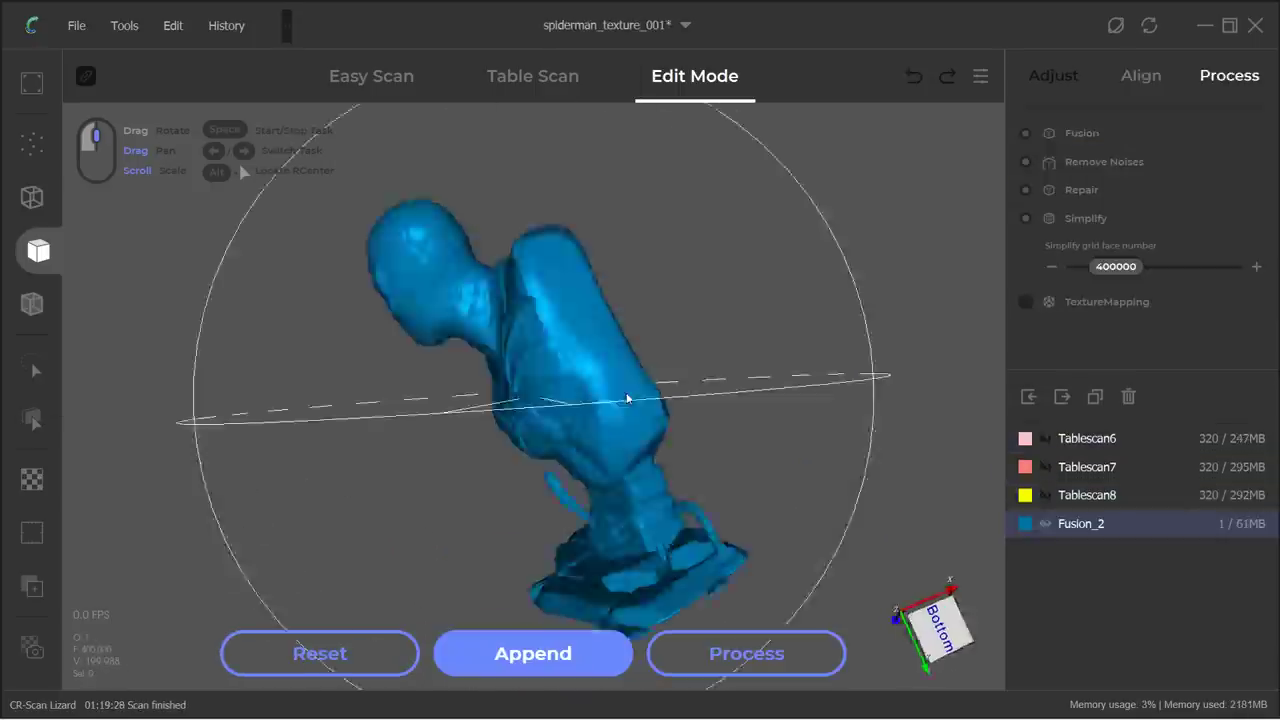
Step: Rotate the finished Fusion_2 Spider-Man bust to inspect it
{"action": "left_click_drag", "start_coordinate": [629, 397], "coordinate": [678, 383]}
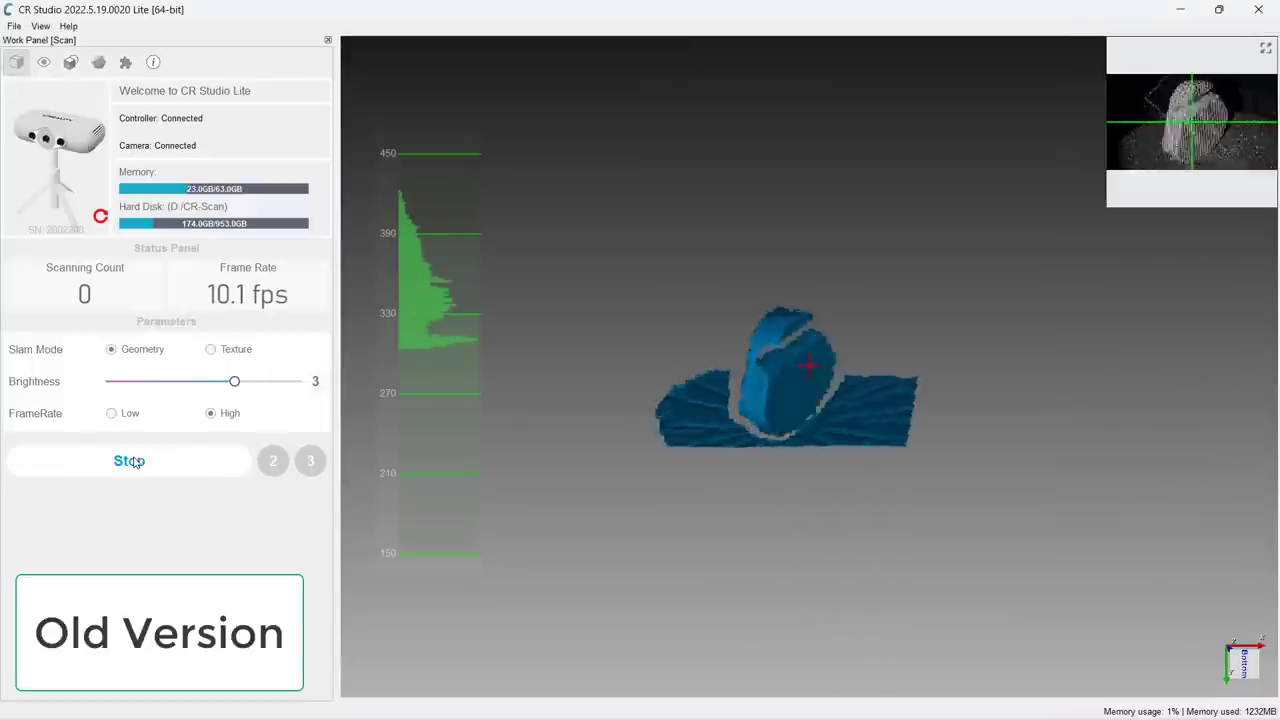
Step: Stop the running turntable scan in CR Studio Lite and start a new one
{"action": "left_click", "coordinate": [130, 461]}
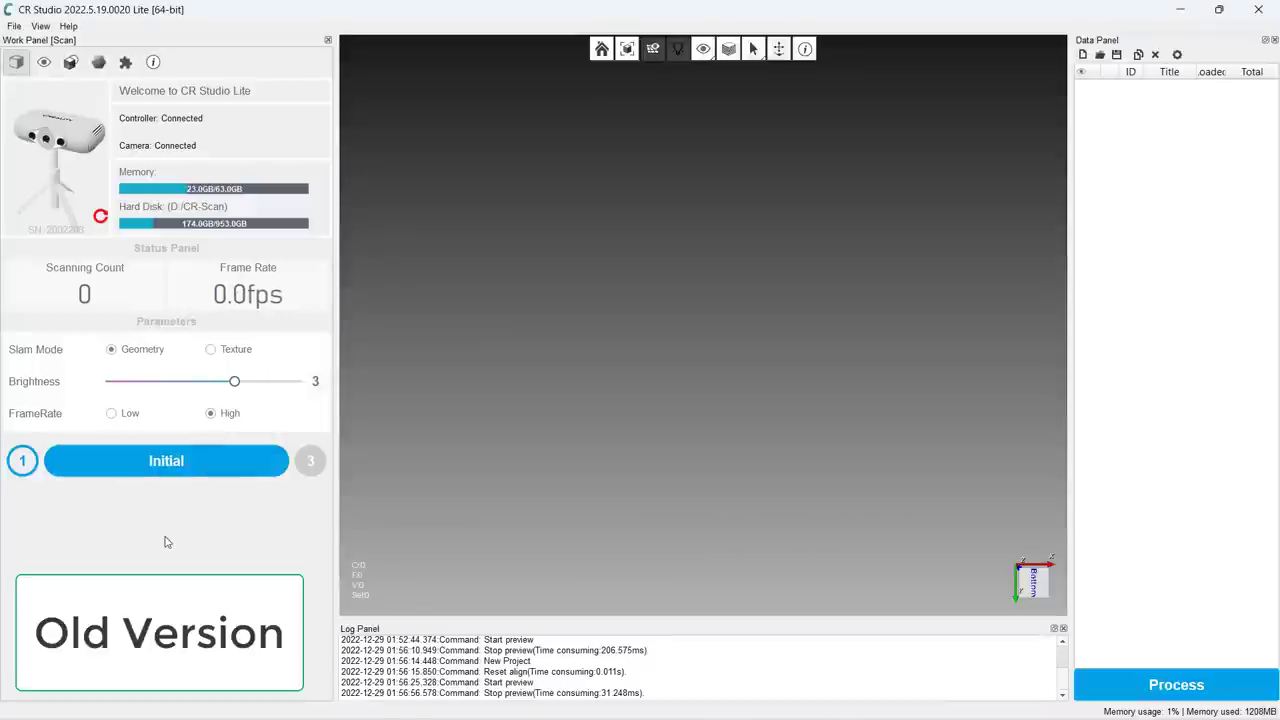
{"action": "left_click", "coordinate": [160, 468]}
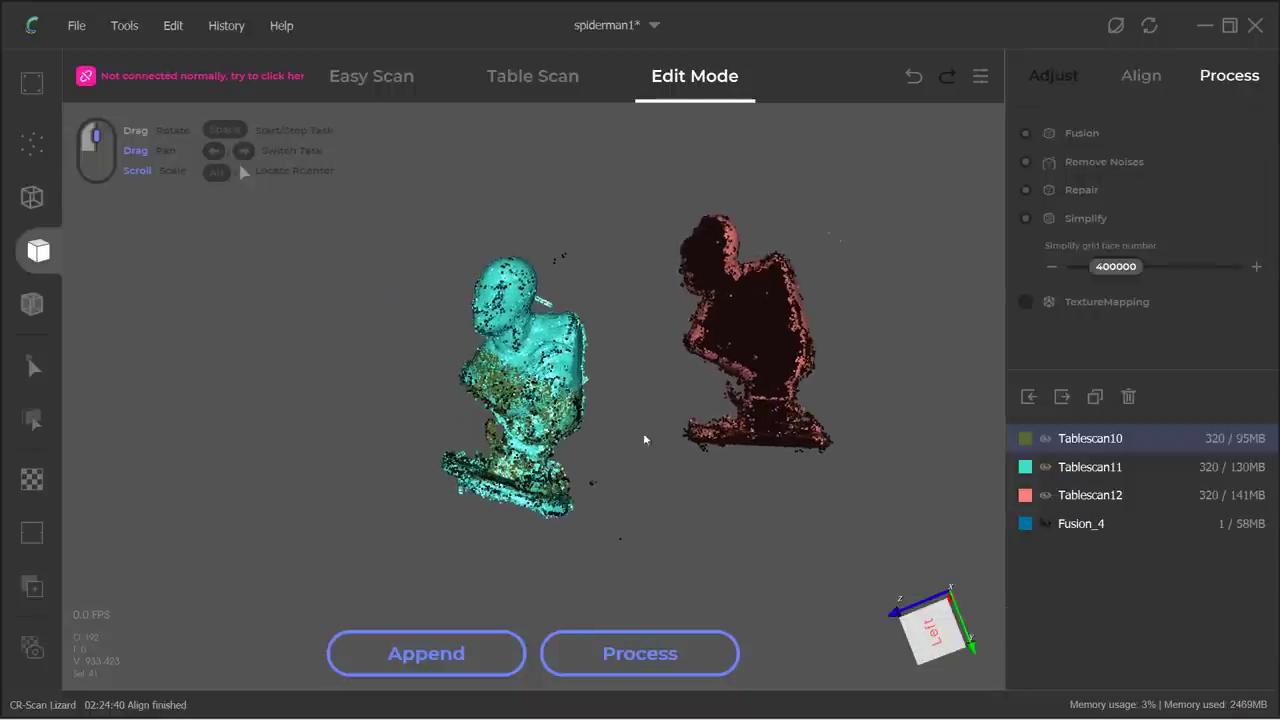
Step: Align Tablescan10 to Tablescan11, then align Tablescan12 from the marked point pairs
{"action": "left_click", "coordinate": [690, 653]}
{"action": "key", "text": "Return"}
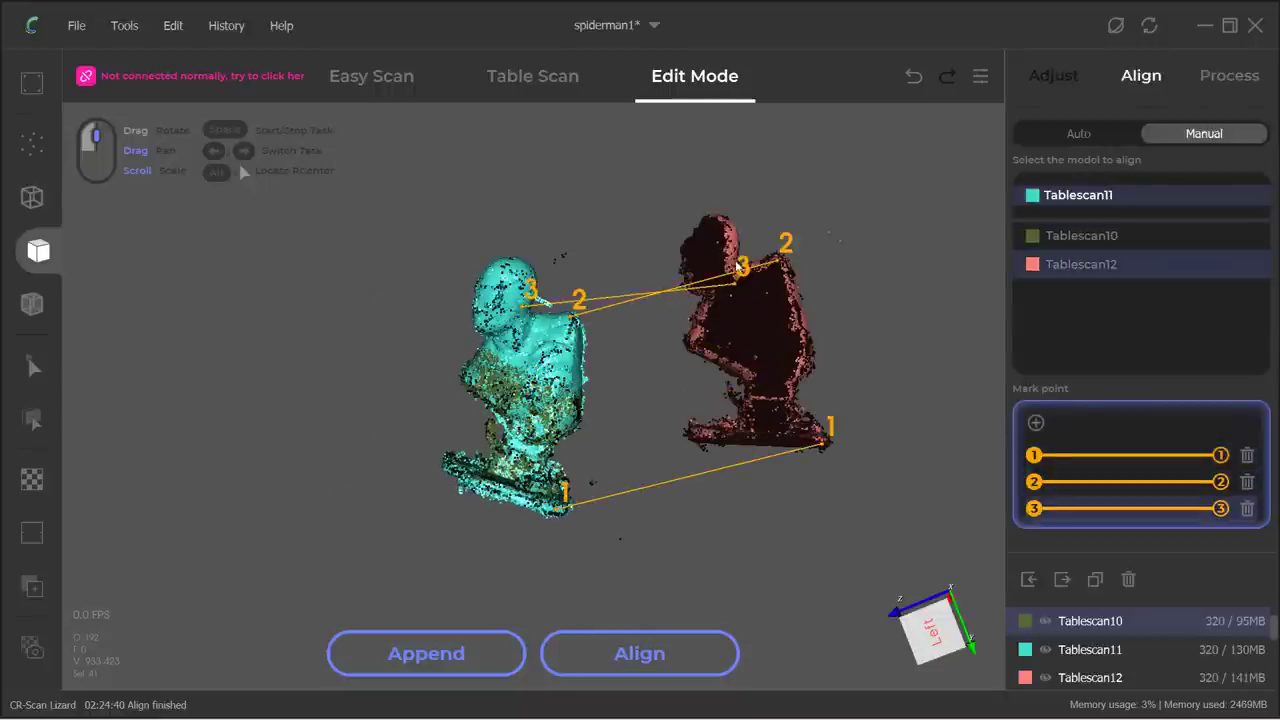
{"action": "left_click", "coordinate": [640, 653]}
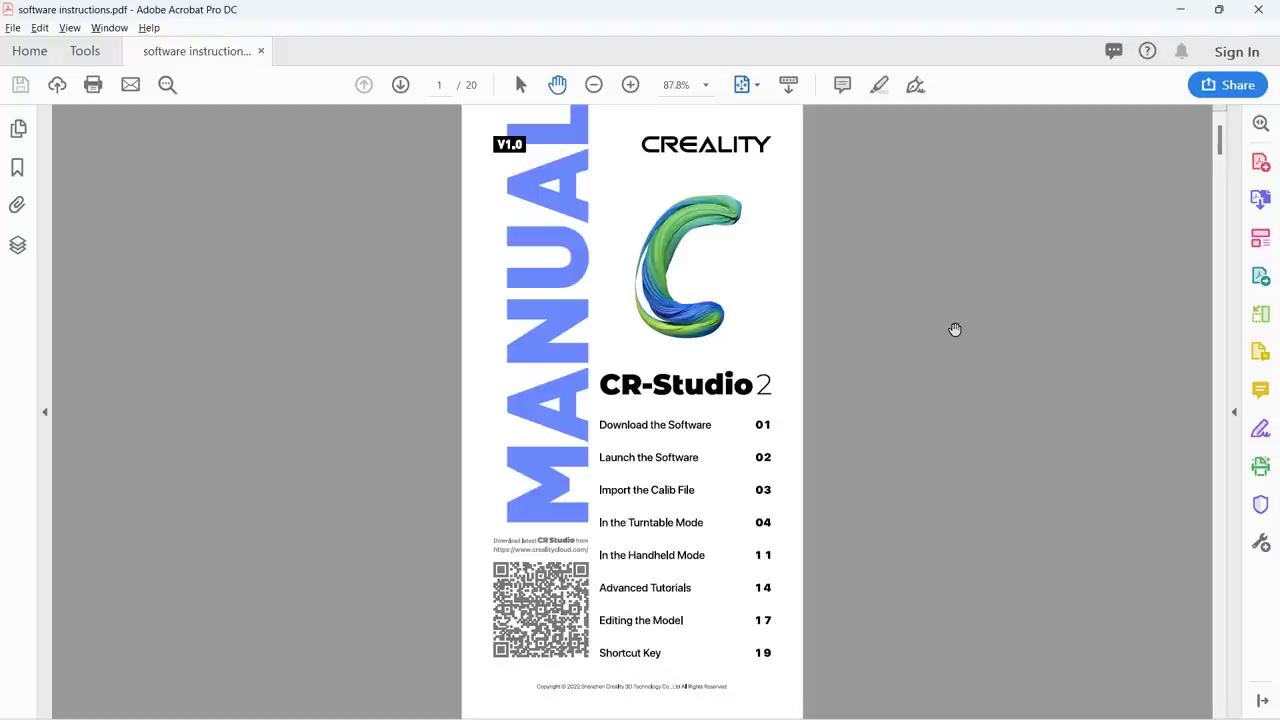
Step: Scroll the software instructions PDF down to page 4, '03 Import the Calib File'
{"action": "scroll", "coordinate": [955, 330], "scroll_direction": "down", "scroll_amount": 5}
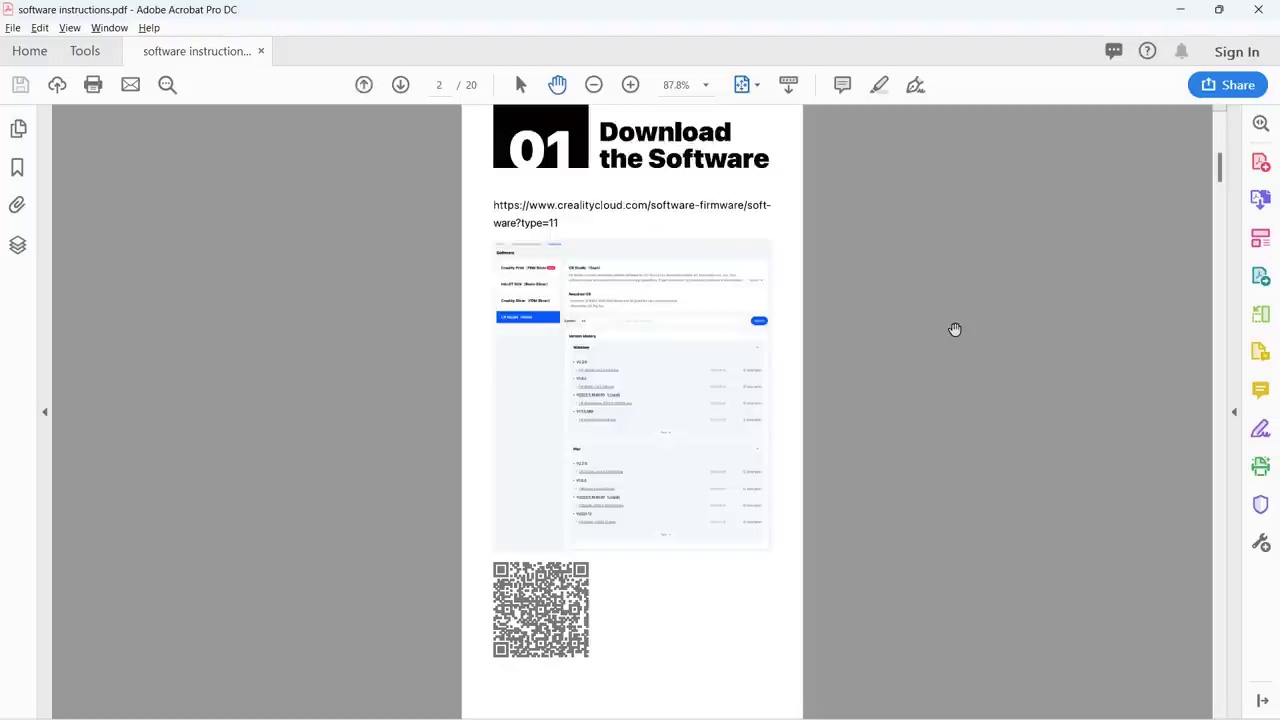
{"action": "scroll", "coordinate": [955, 330], "scroll_direction": "down", "scroll_amount": 5}
{"action": "scroll", "coordinate": [955, 330], "scroll_direction": "down", "scroll_amount": 5}
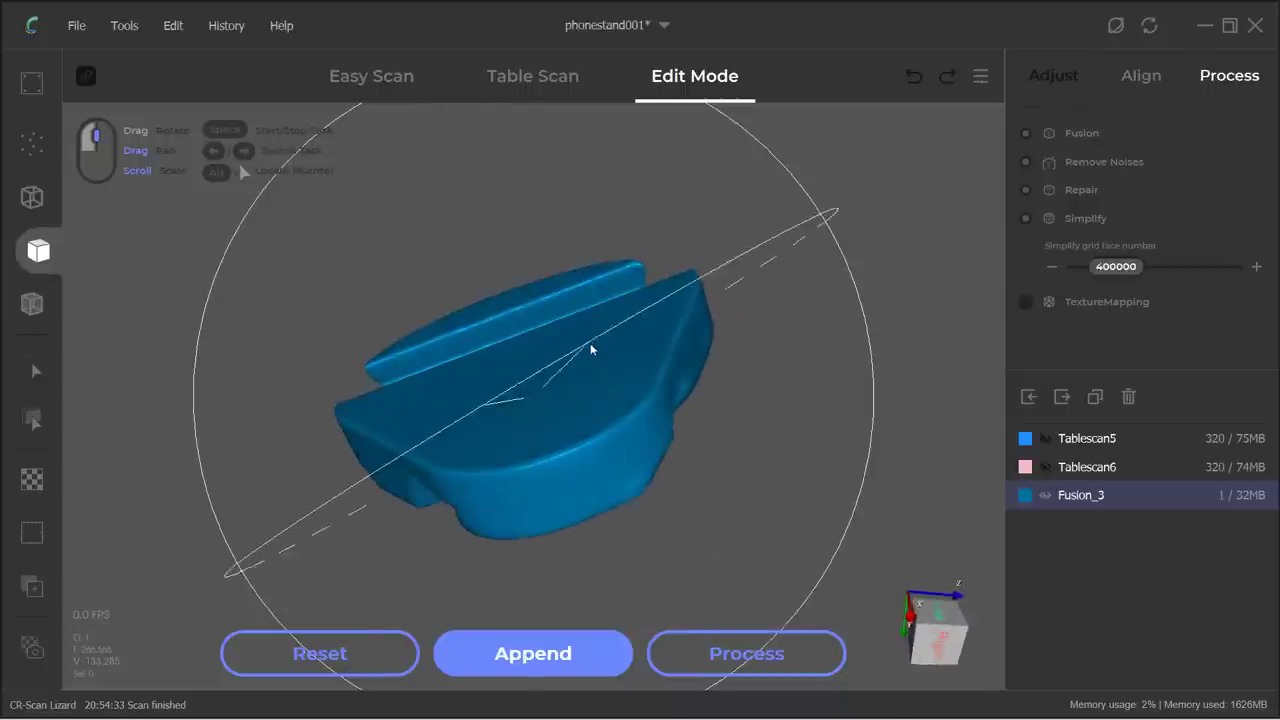
Step: Rotate the phonestand001 mesh, then zoom into the Spider-Man Fusion_2 mesh's chest
{"action": "left_click_drag", "start_coordinate": [591, 349], "coordinate": [670, 388]}
{"action": "left_click_drag", "start_coordinate": [500, 426], "coordinate": [164, 397]}
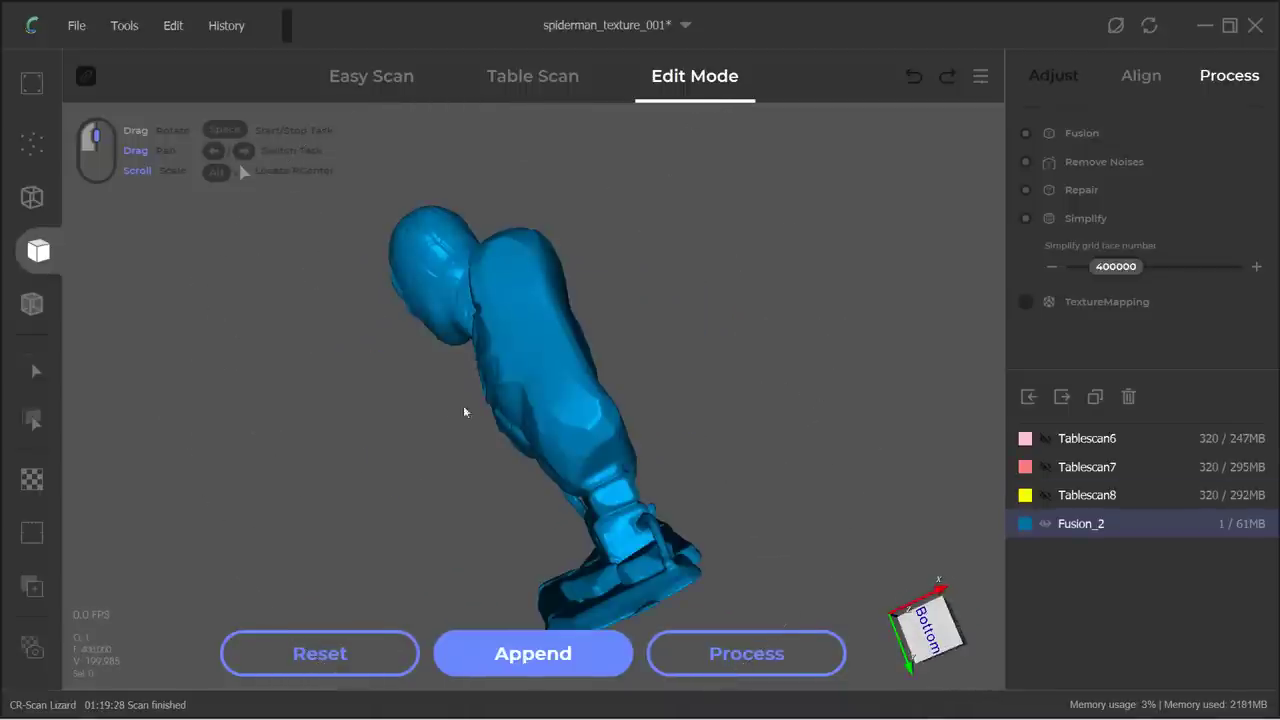
{"action": "left_click_drag", "start_coordinate": [466, 409], "coordinate": [795, 324]}
{"action": "scroll", "coordinate": [531, 289], "scroll_direction": "up", "scroll_amount": 5}
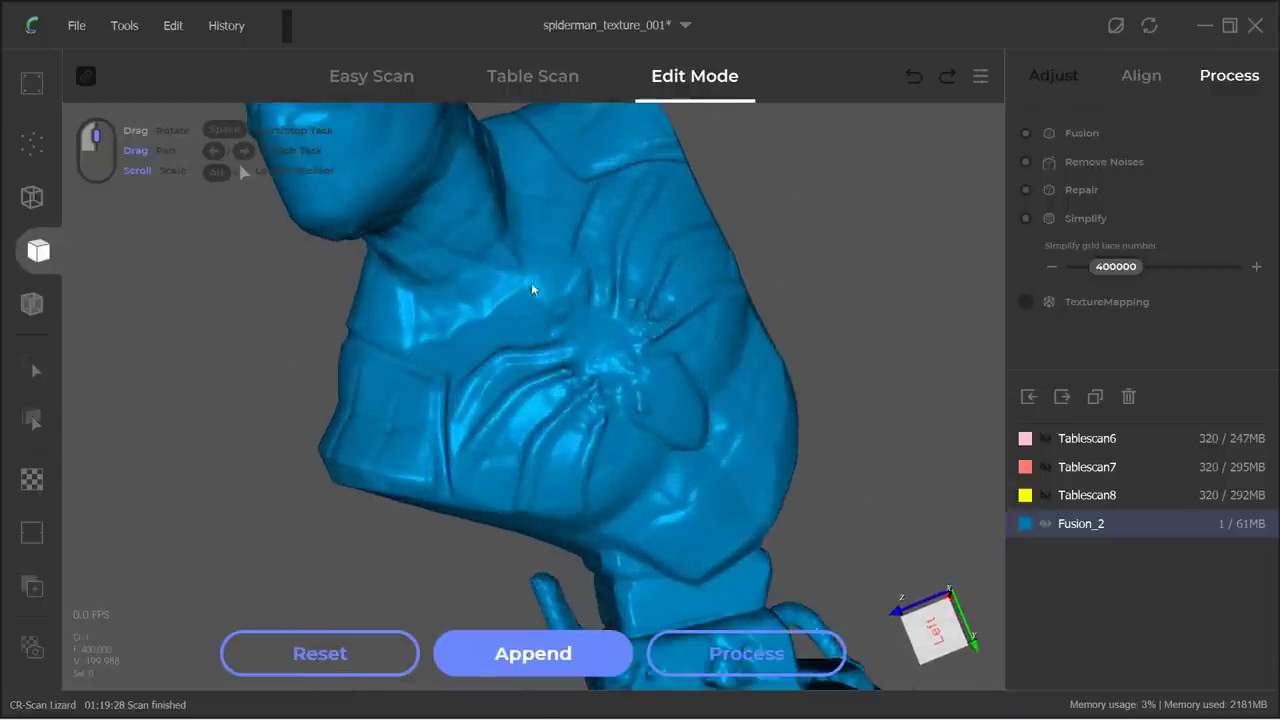
{"action": "left_click_drag", "start_coordinate": [517, 271], "coordinate": [530, 371]}
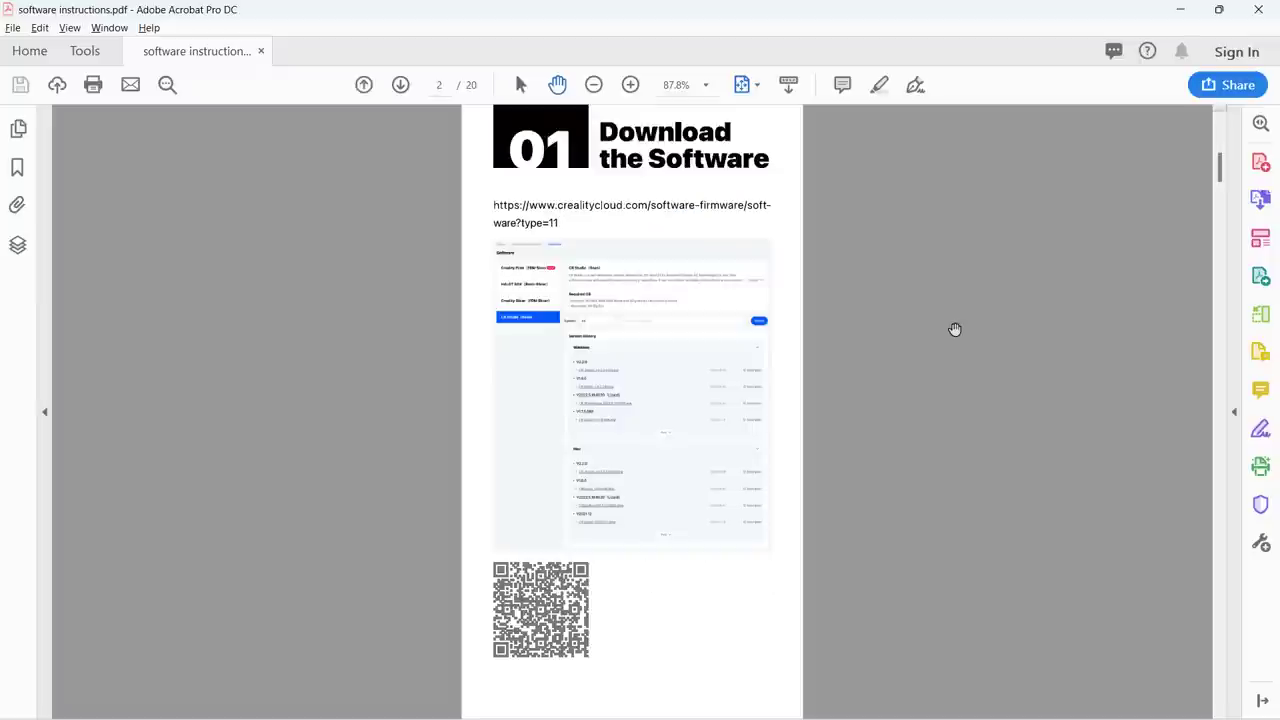
Step: Scroll through software instructions.pdf to page 20 of 20, the '19 Shortcut Key' reference
{"action": "scroll", "coordinate": [955, 330], "scroll_direction": "down", "scroll_amount": 6}
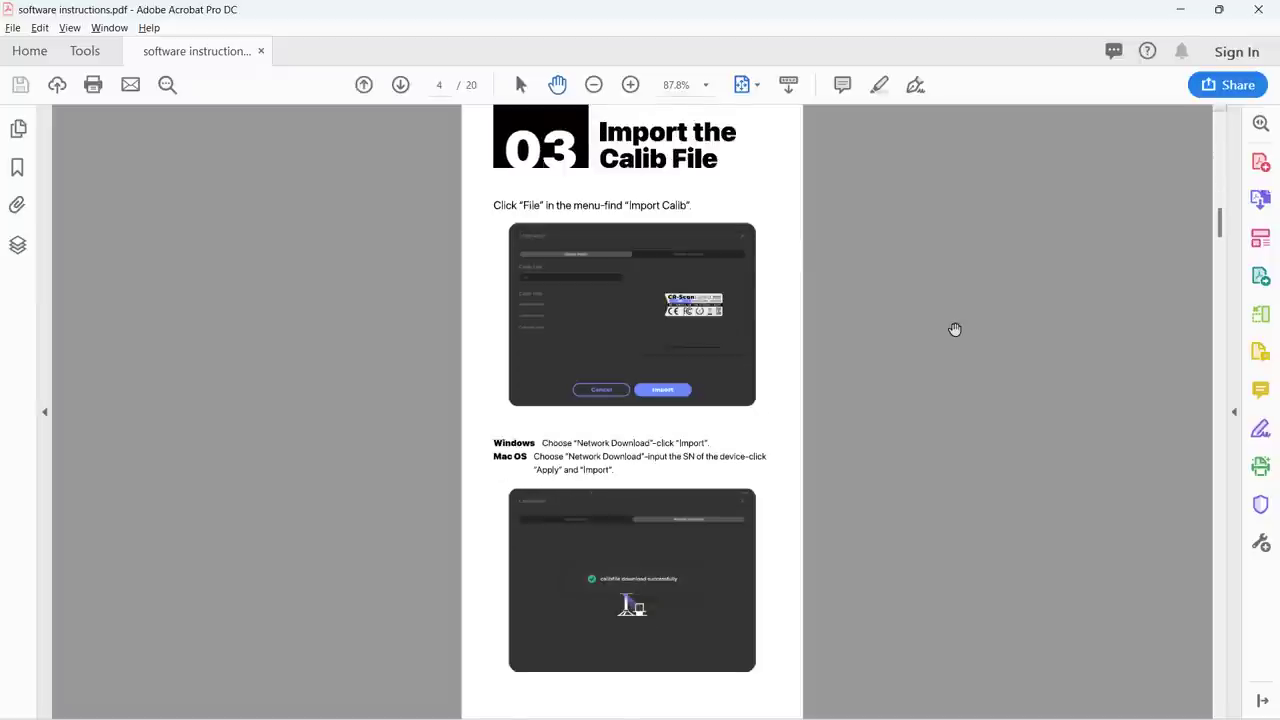
{"action": "scroll", "coordinate": [955, 330], "scroll_direction": "down", "scroll_amount": 5}
{"action": "scroll", "coordinate": [955, 330], "scroll_direction": "down", "scroll_amount": 5}
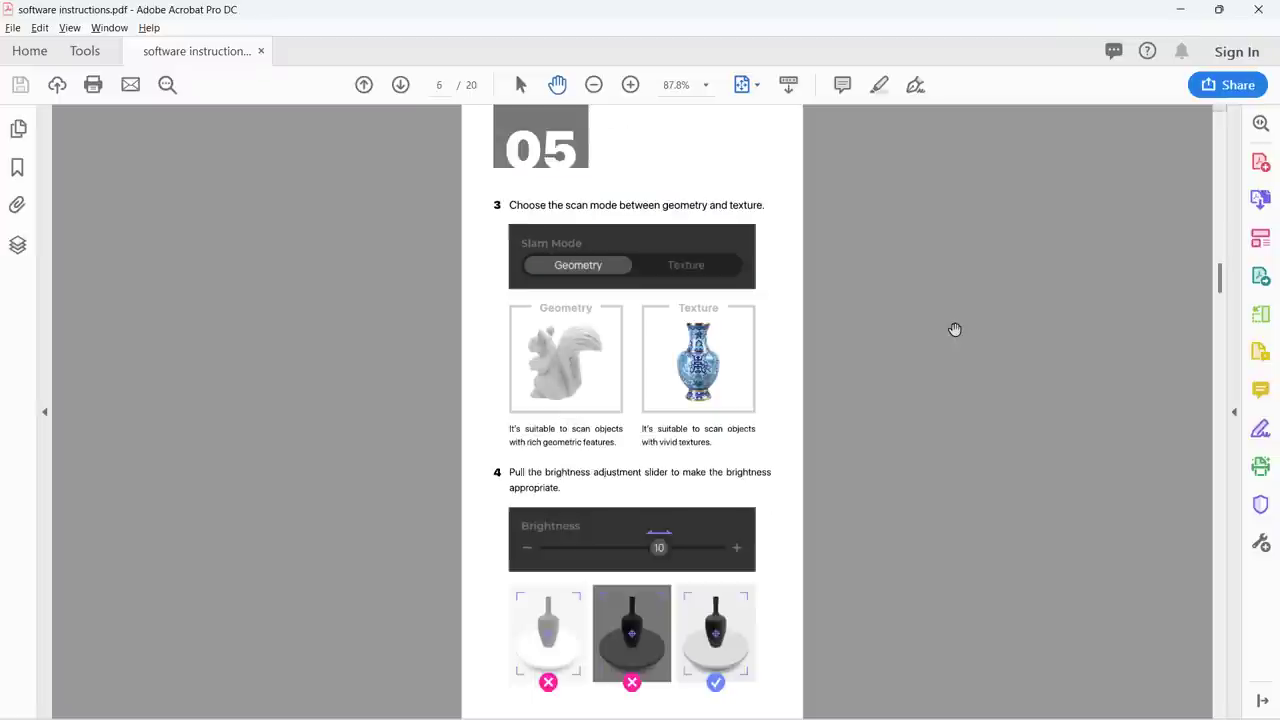
{"action": "scroll", "coordinate": [955, 330], "scroll_direction": "down", "scroll_amount": 5}
{"action": "scroll", "coordinate": [955, 330], "scroll_direction": "down", "scroll_amount": 5}
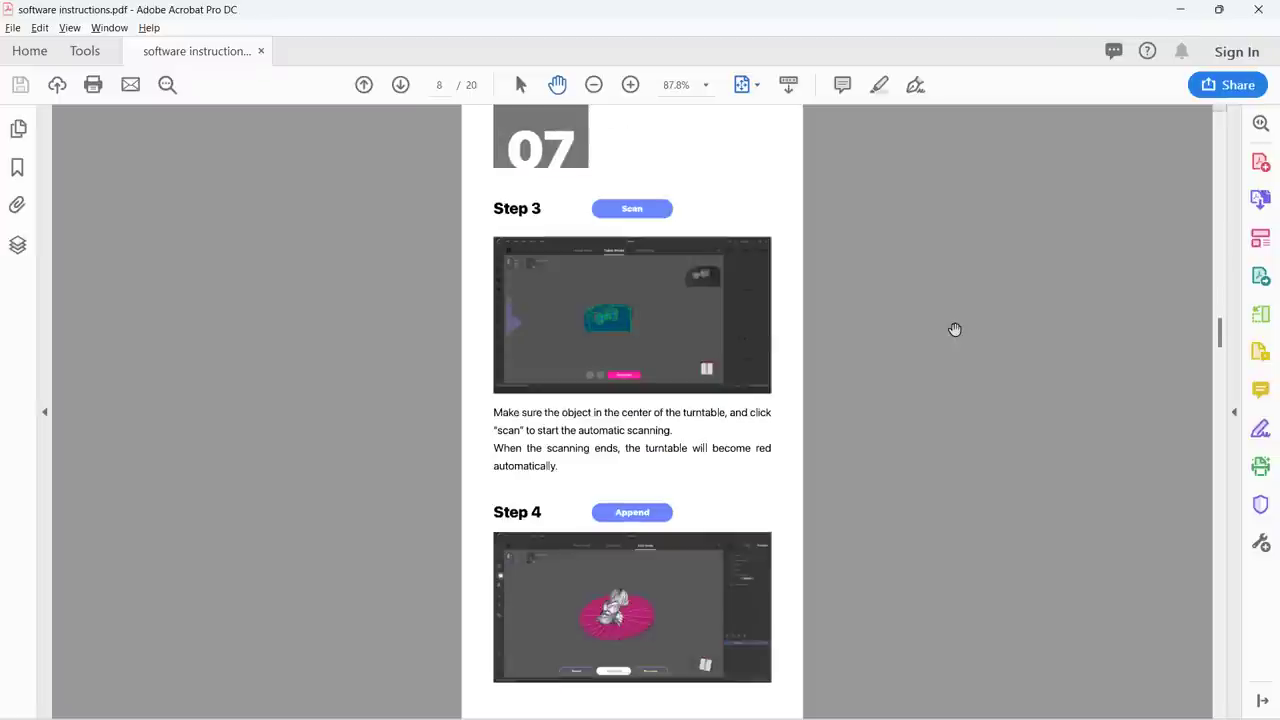
{"action": "scroll", "coordinate": [955, 330], "scroll_direction": "down", "scroll_amount": 5}
{"action": "scroll", "coordinate": [955, 330], "scroll_direction": "down", "scroll_amount": 5}
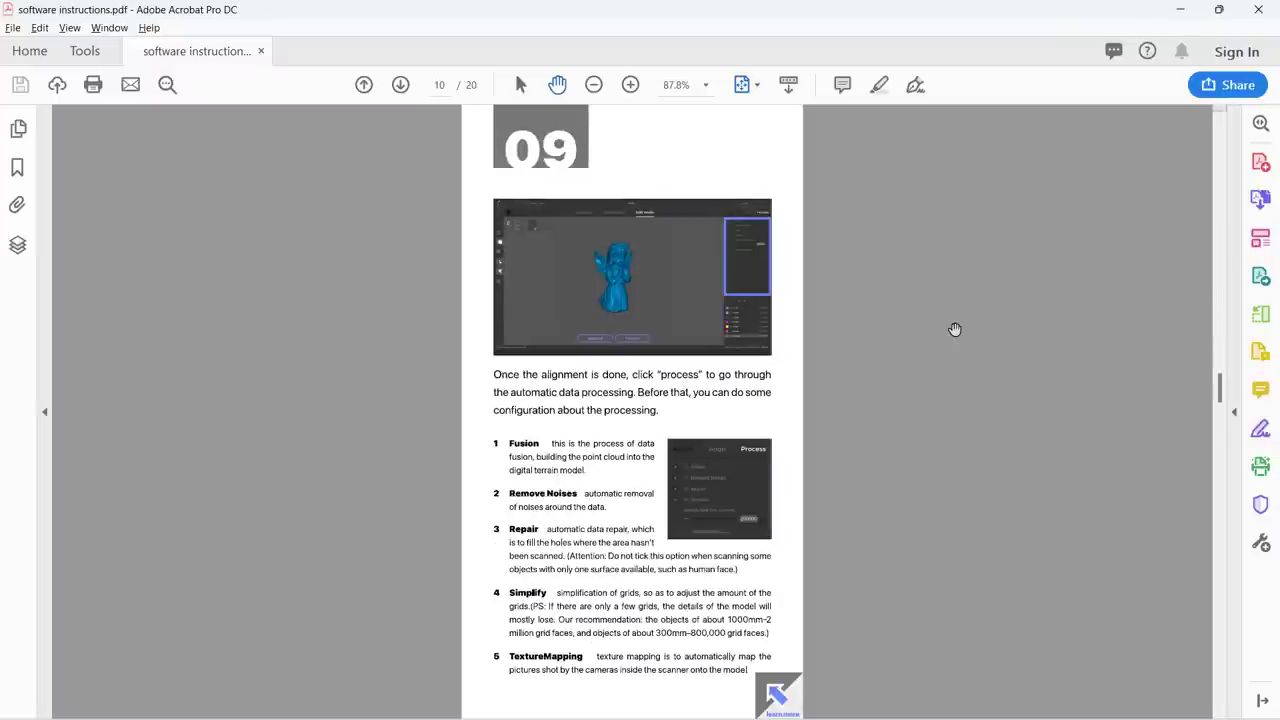
{"action": "scroll", "coordinate": [955, 330], "scroll_direction": "down", "scroll_amount": 5}
{"action": "scroll", "coordinate": [955, 330], "scroll_direction": "down", "scroll_amount": 10}
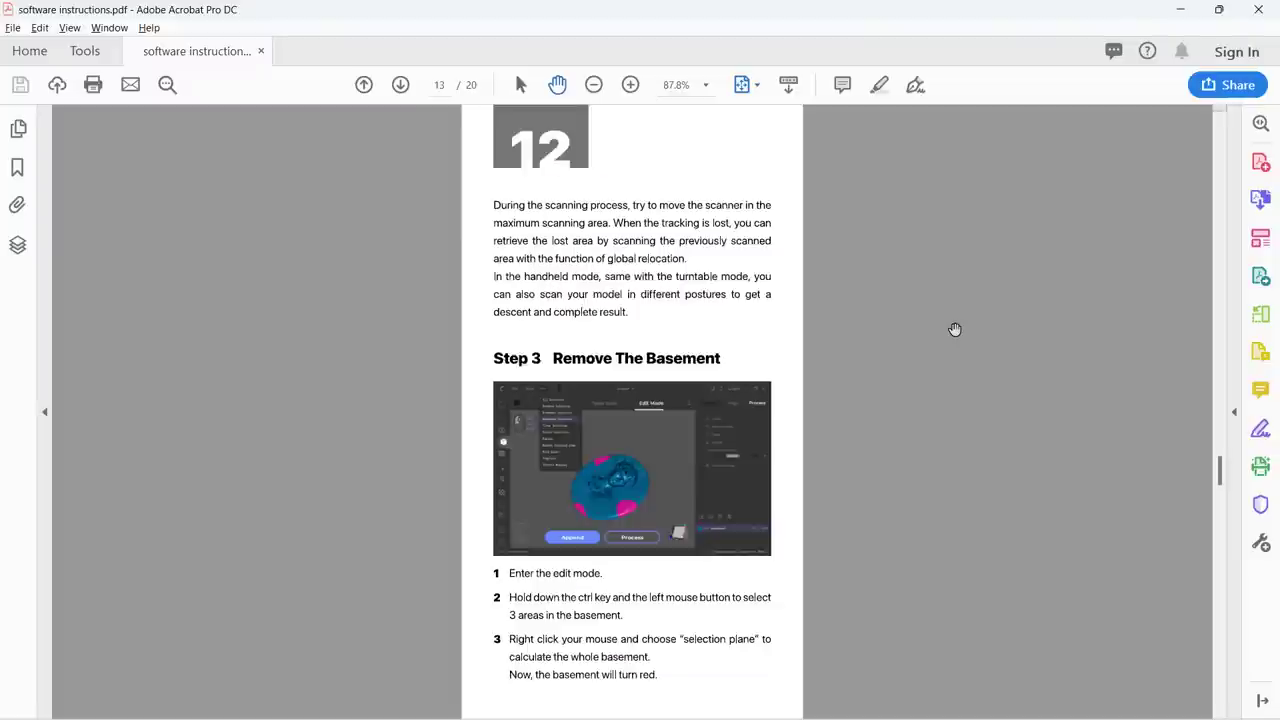
{"action": "scroll", "coordinate": [955, 330], "scroll_direction": "down", "scroll_amount": 5}
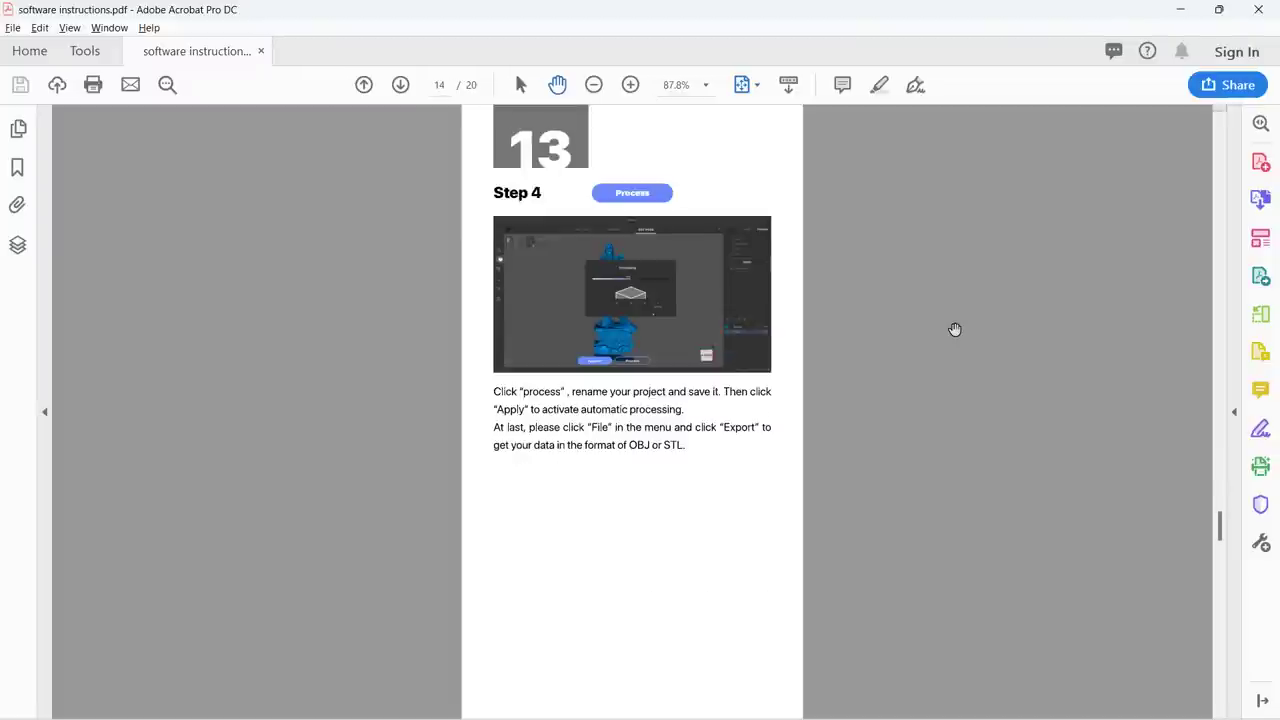
{"action": "scroll", "coordinate": [955, 330], "scroll_direction": "down", "scroll_amount": 5}
{"action": "scroll", "coordinate": [955, 330], "scroll_direction": "down", "scroll_amount": 10}
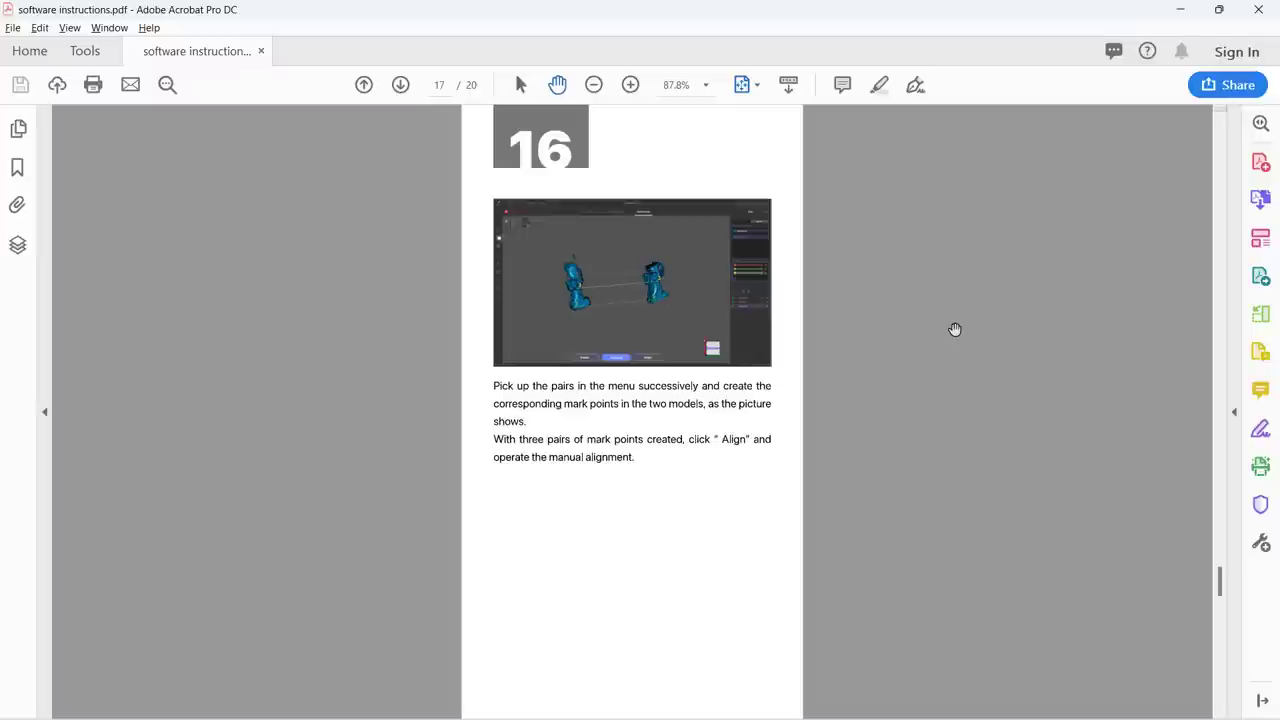
{"action": "scroll", "coordinate": [955, 330], "scroll_direction": "down", "scroll_amount": 5}
{"action": "scroll", "coordinate": [955, 330], "scroll_direction": "down", "scroll_amount": 5}
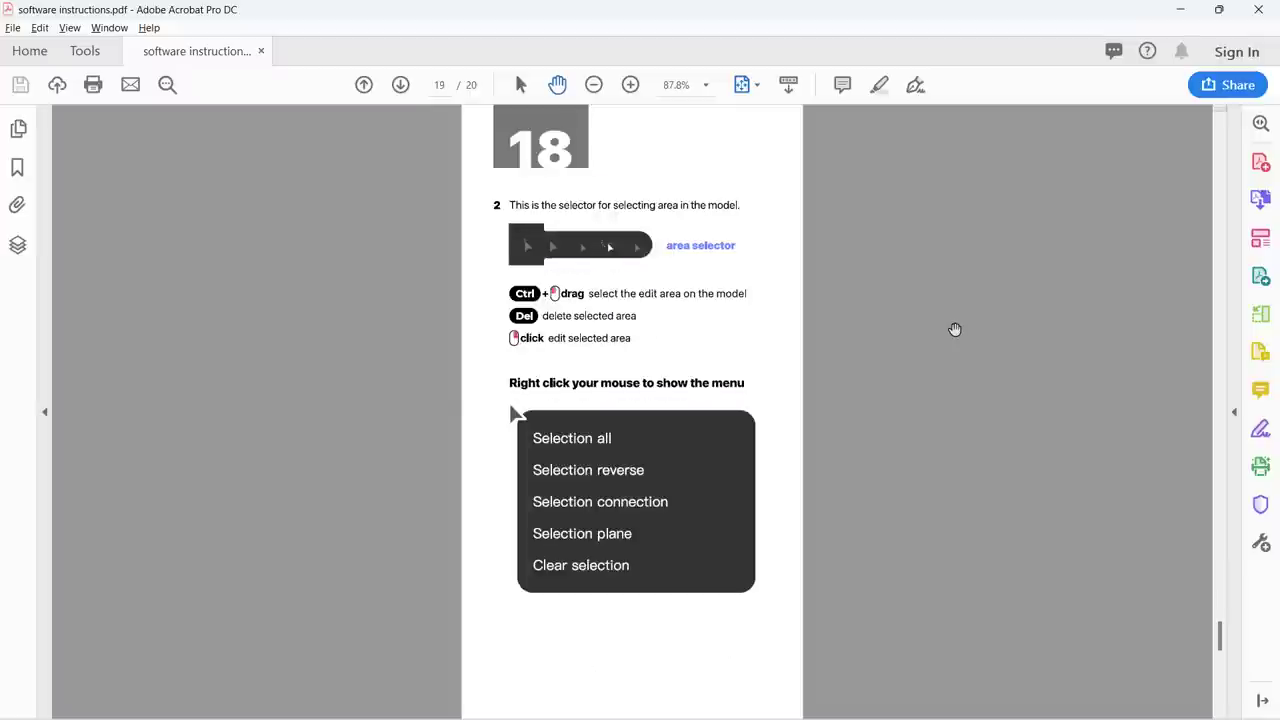
{"action": "scroll", "coordinate": [955, 330], "scroll_direction": "down", "scroll_amount": 5}
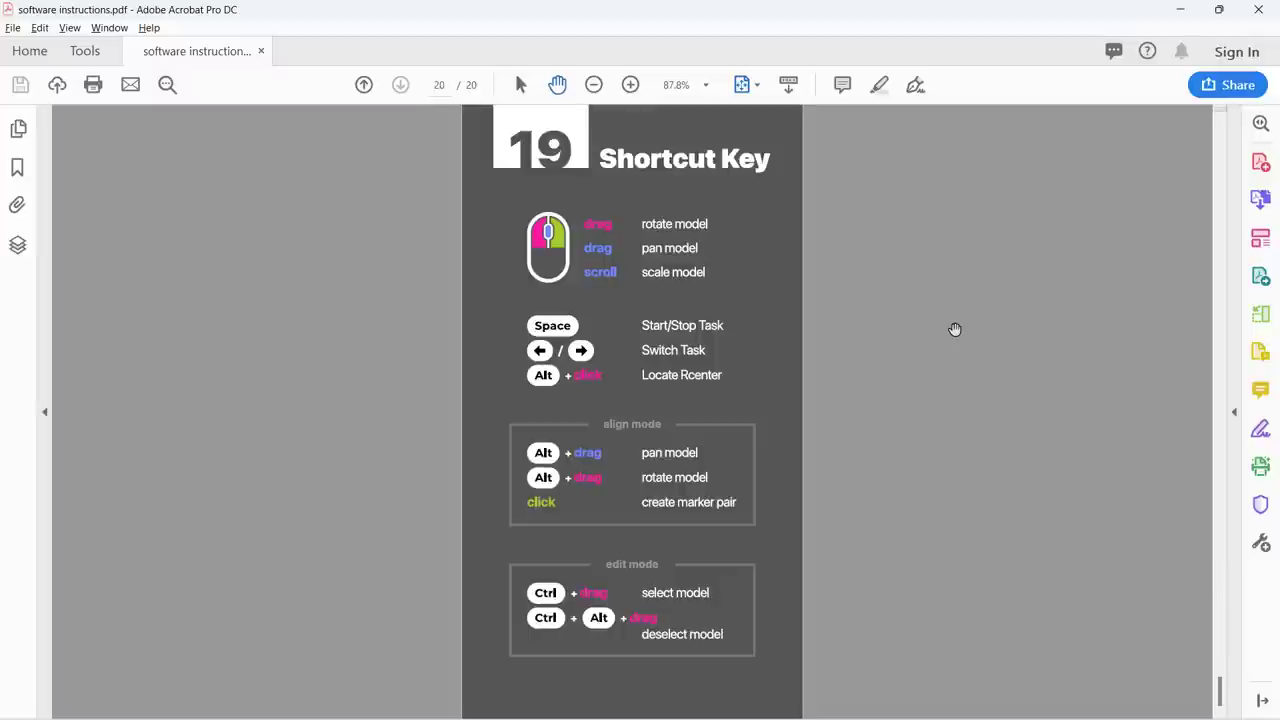